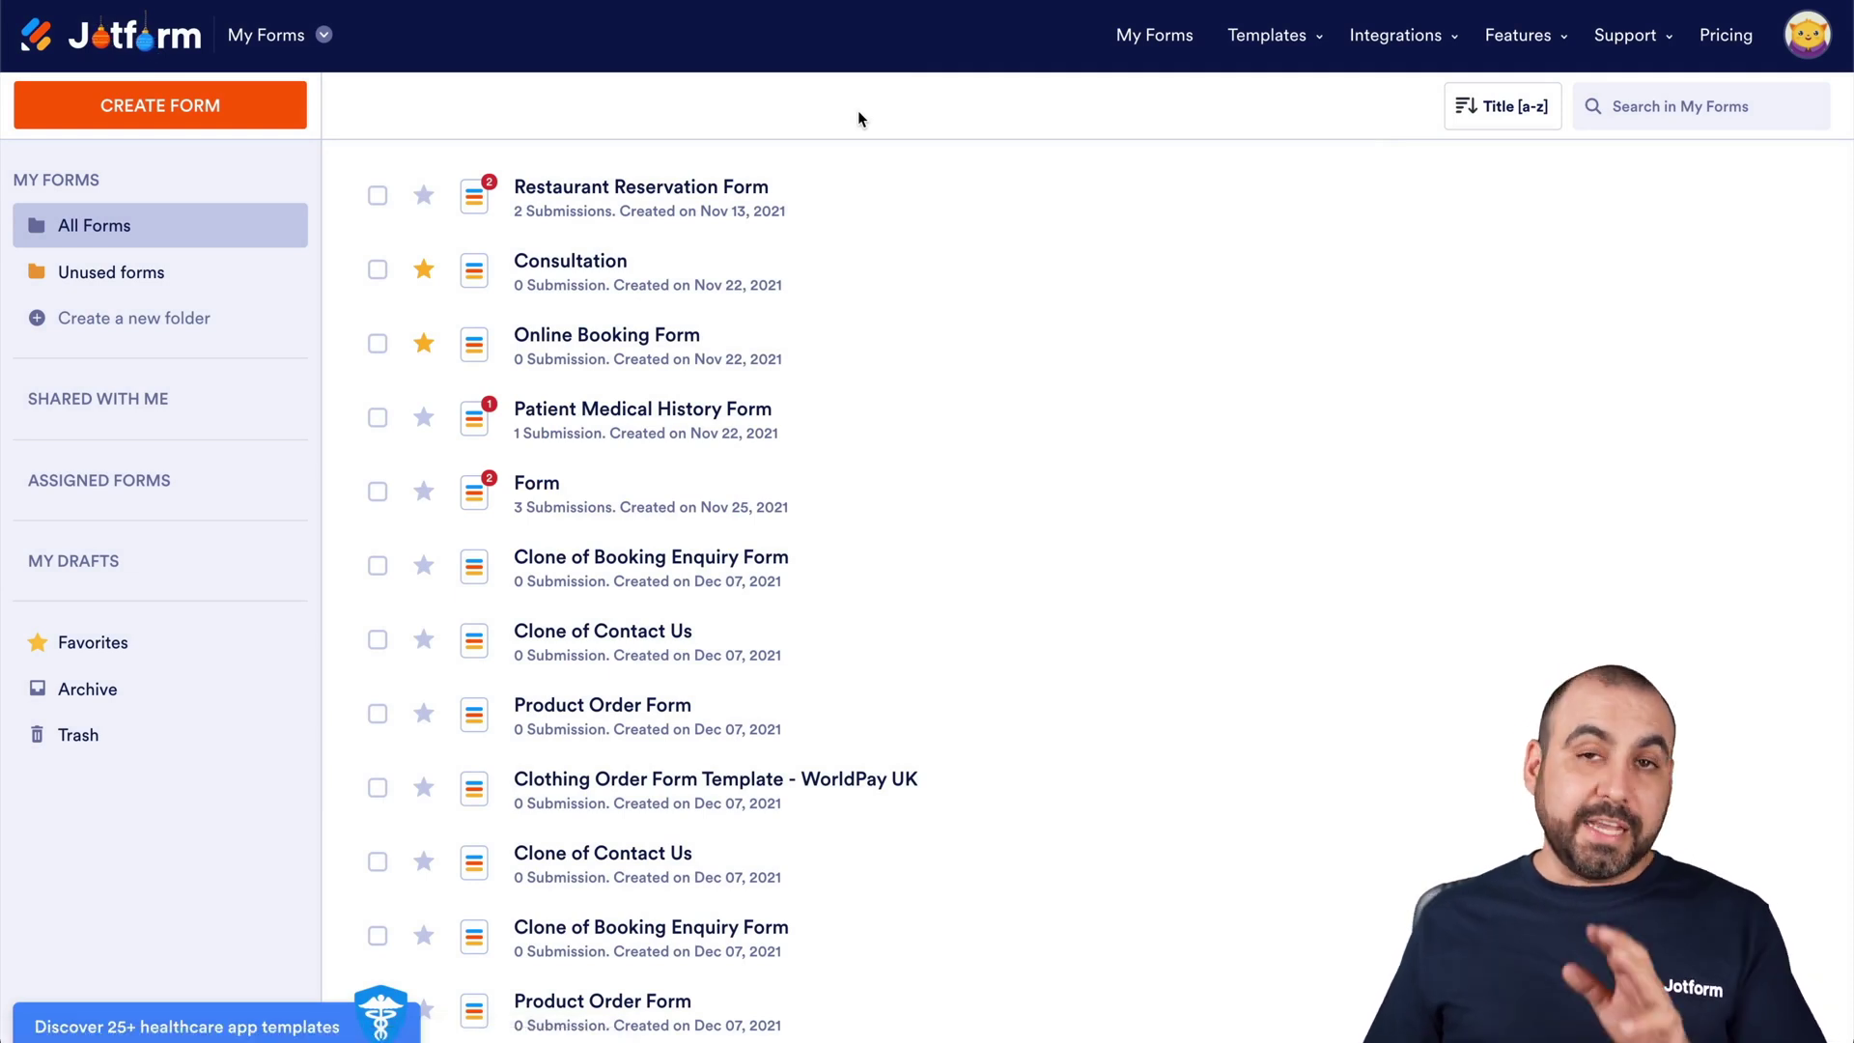
Create a new blank Classic Form from scratch
click(148, 125)
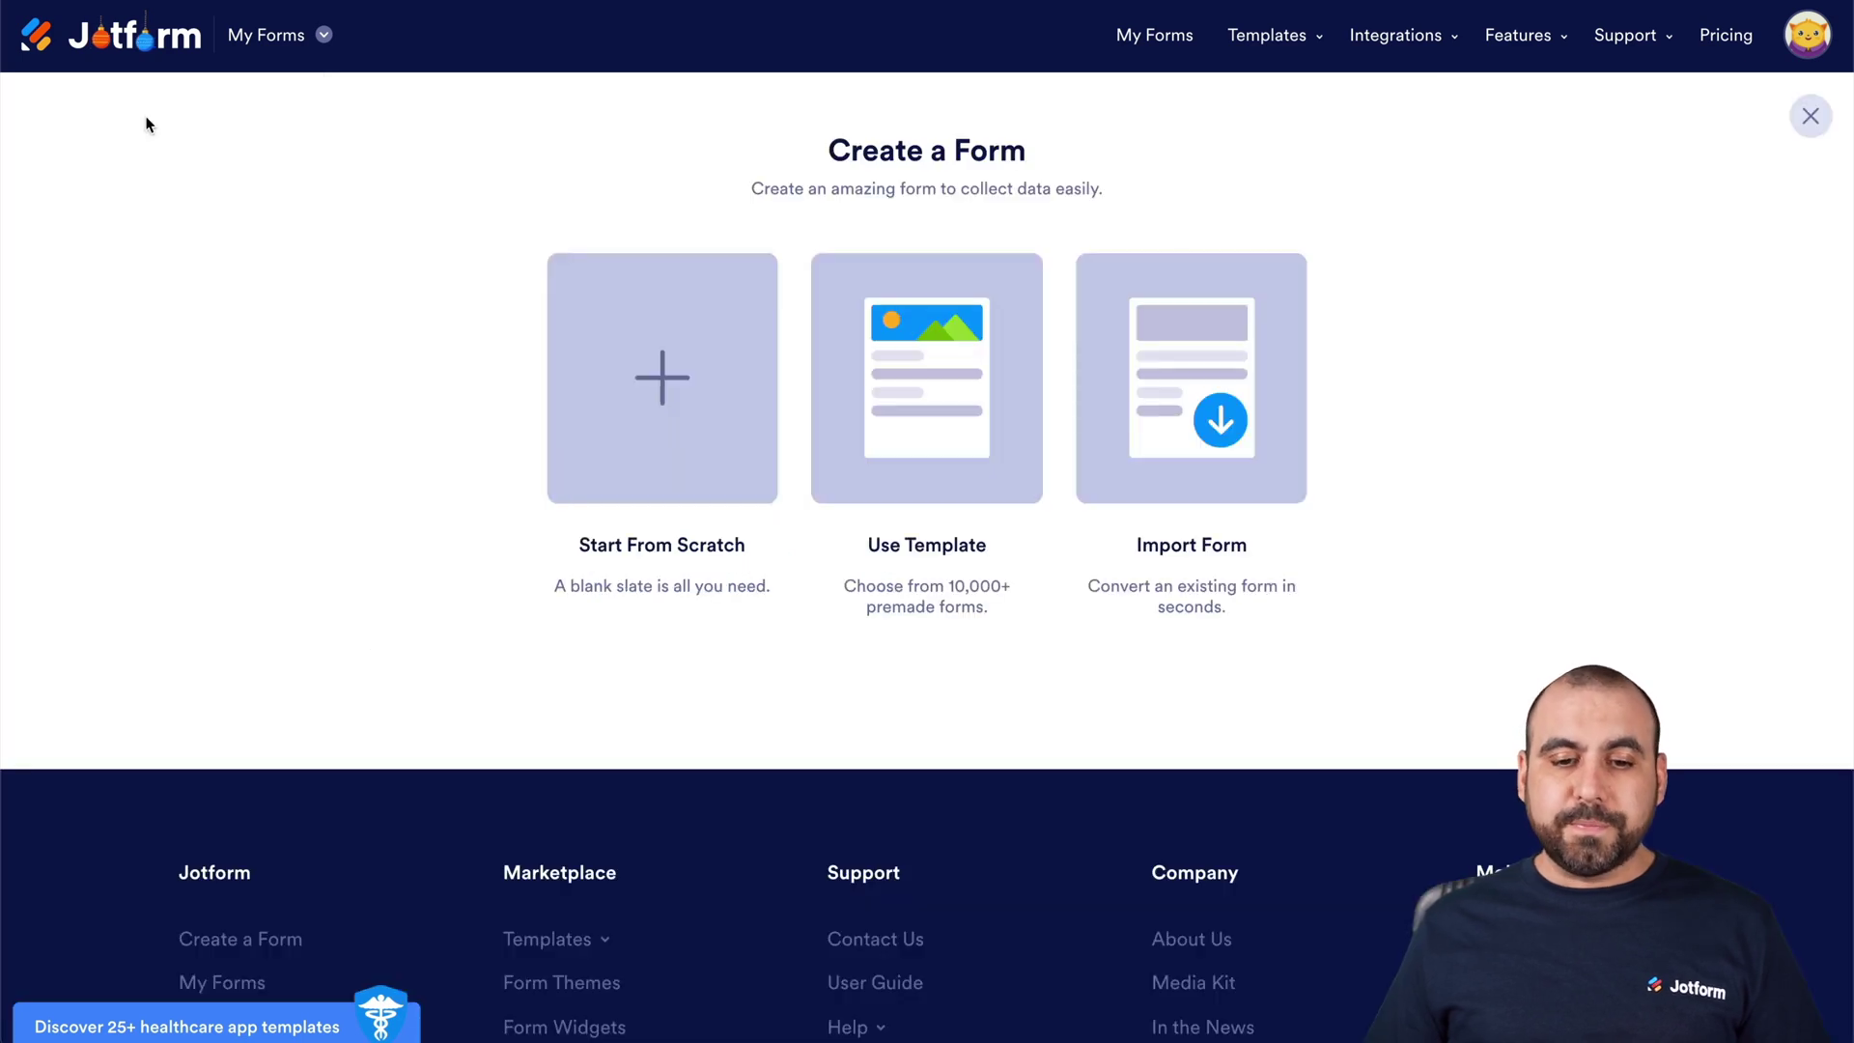
click(643, 311)
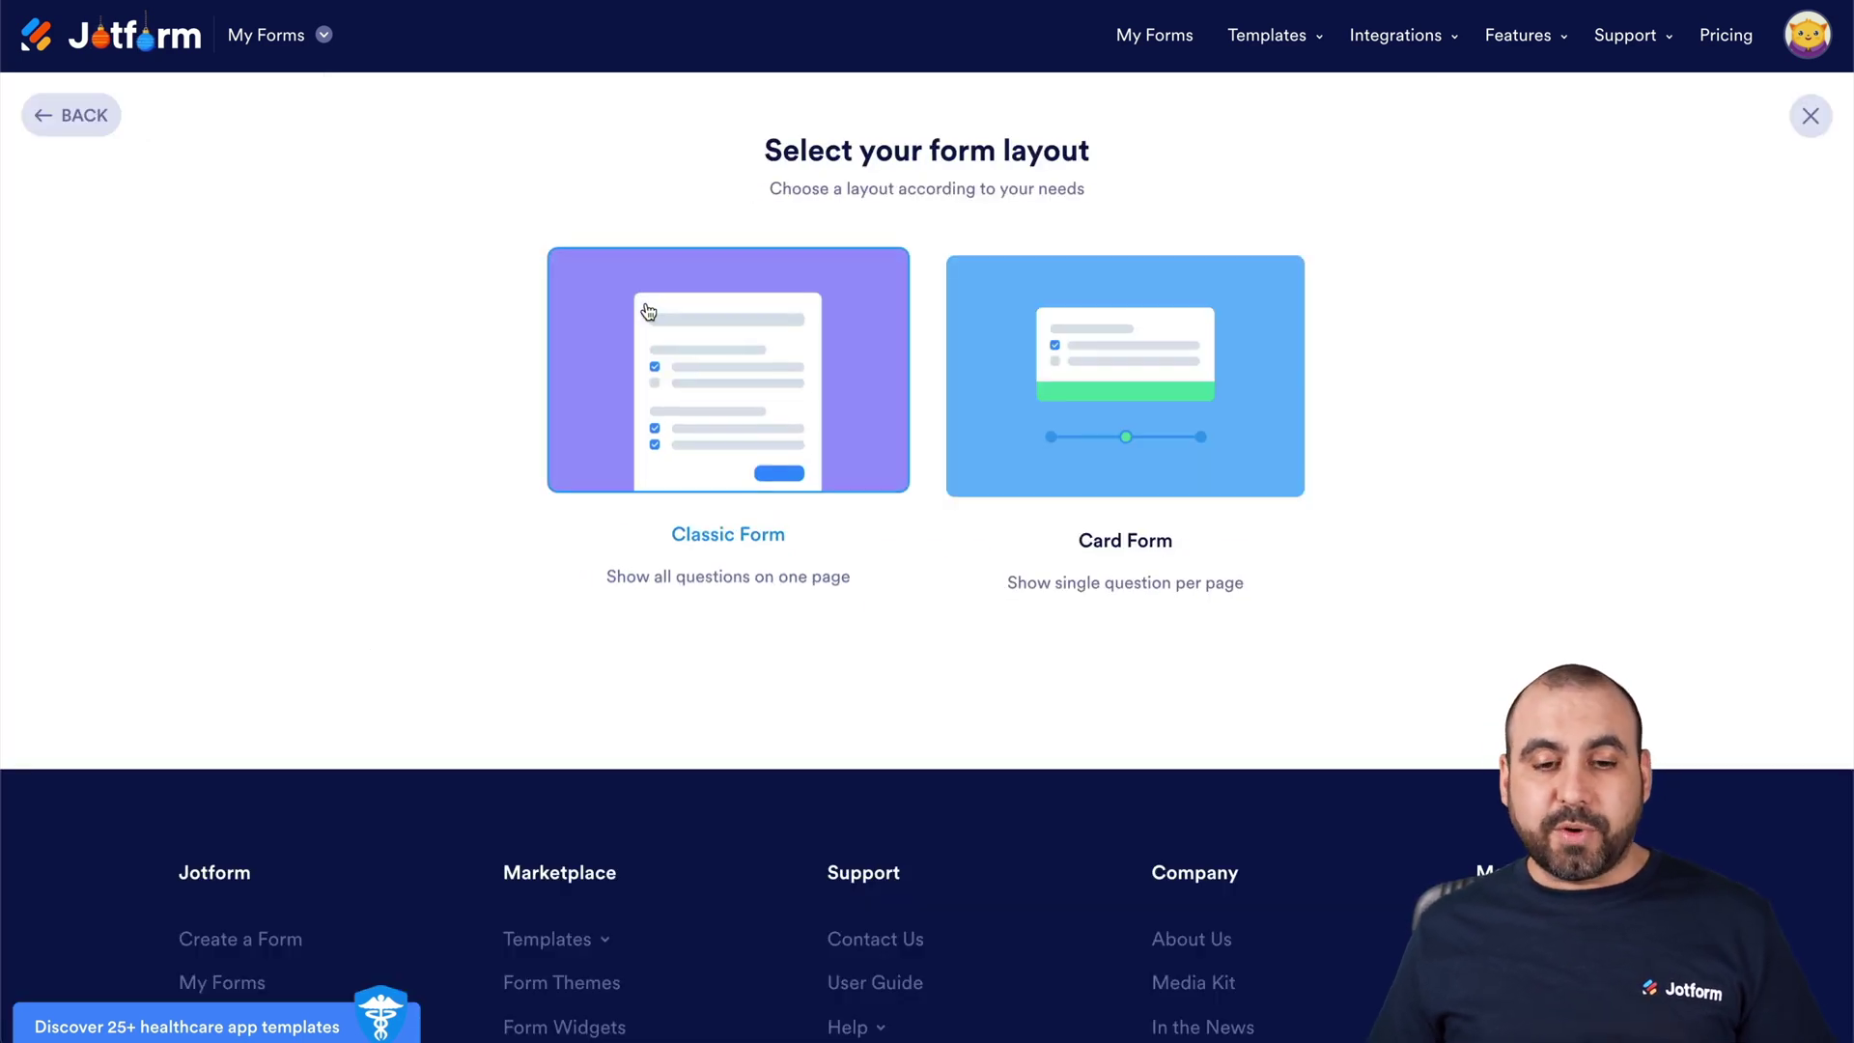
click(760, 391)
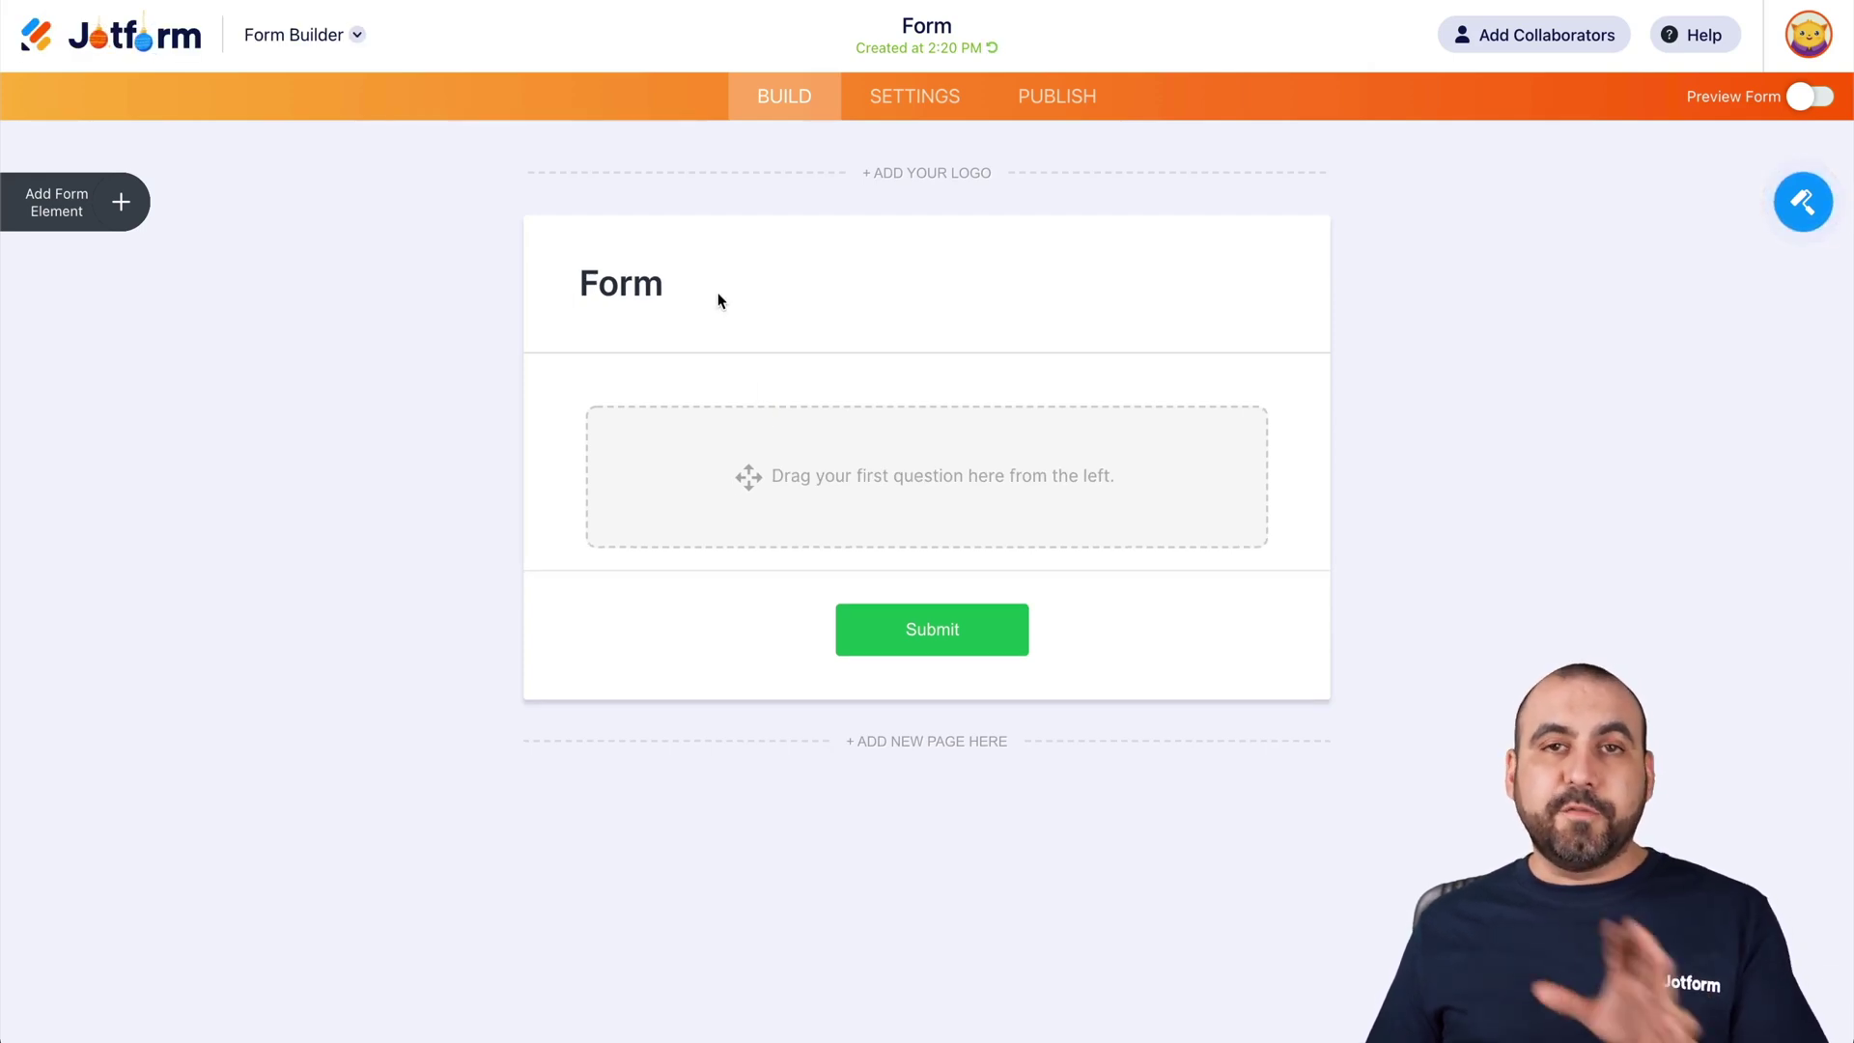
Add Full Name, Phone Number and Email fields, then view the form's Emails settings
click(120, 201)
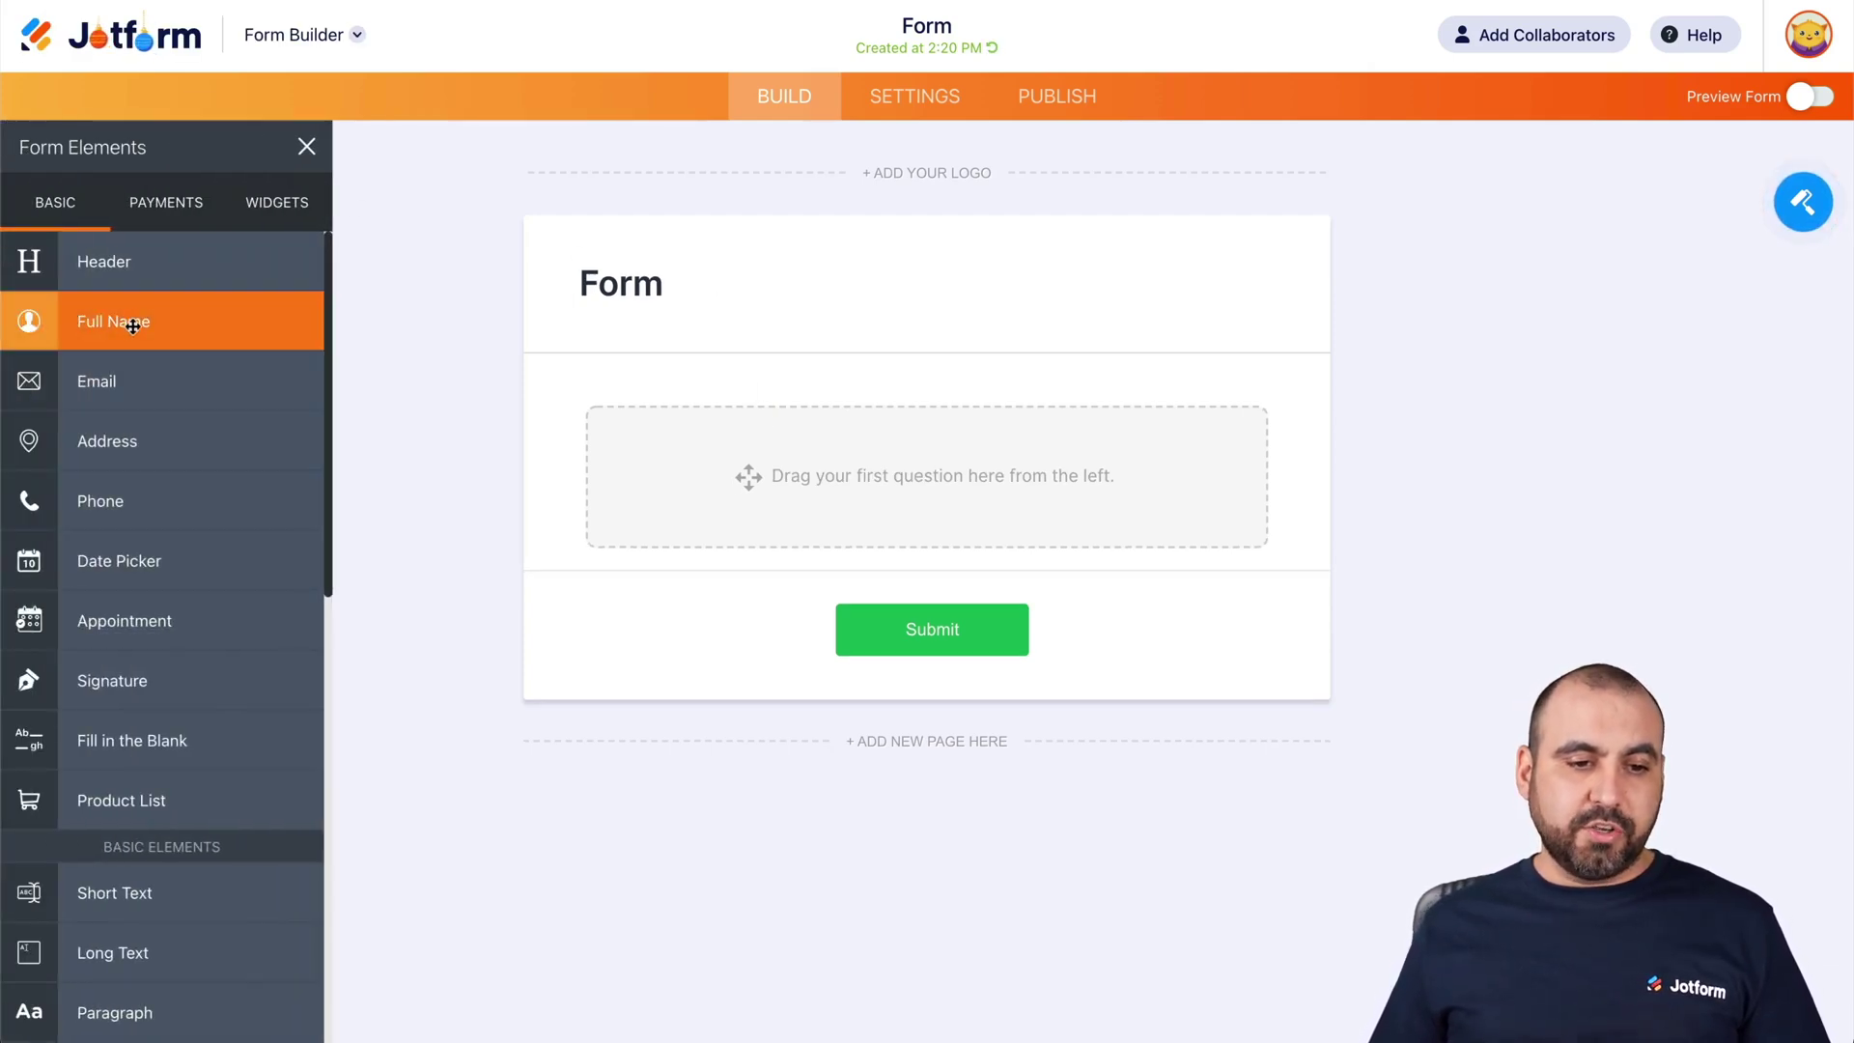
click(132, 327)
click(150, 478)
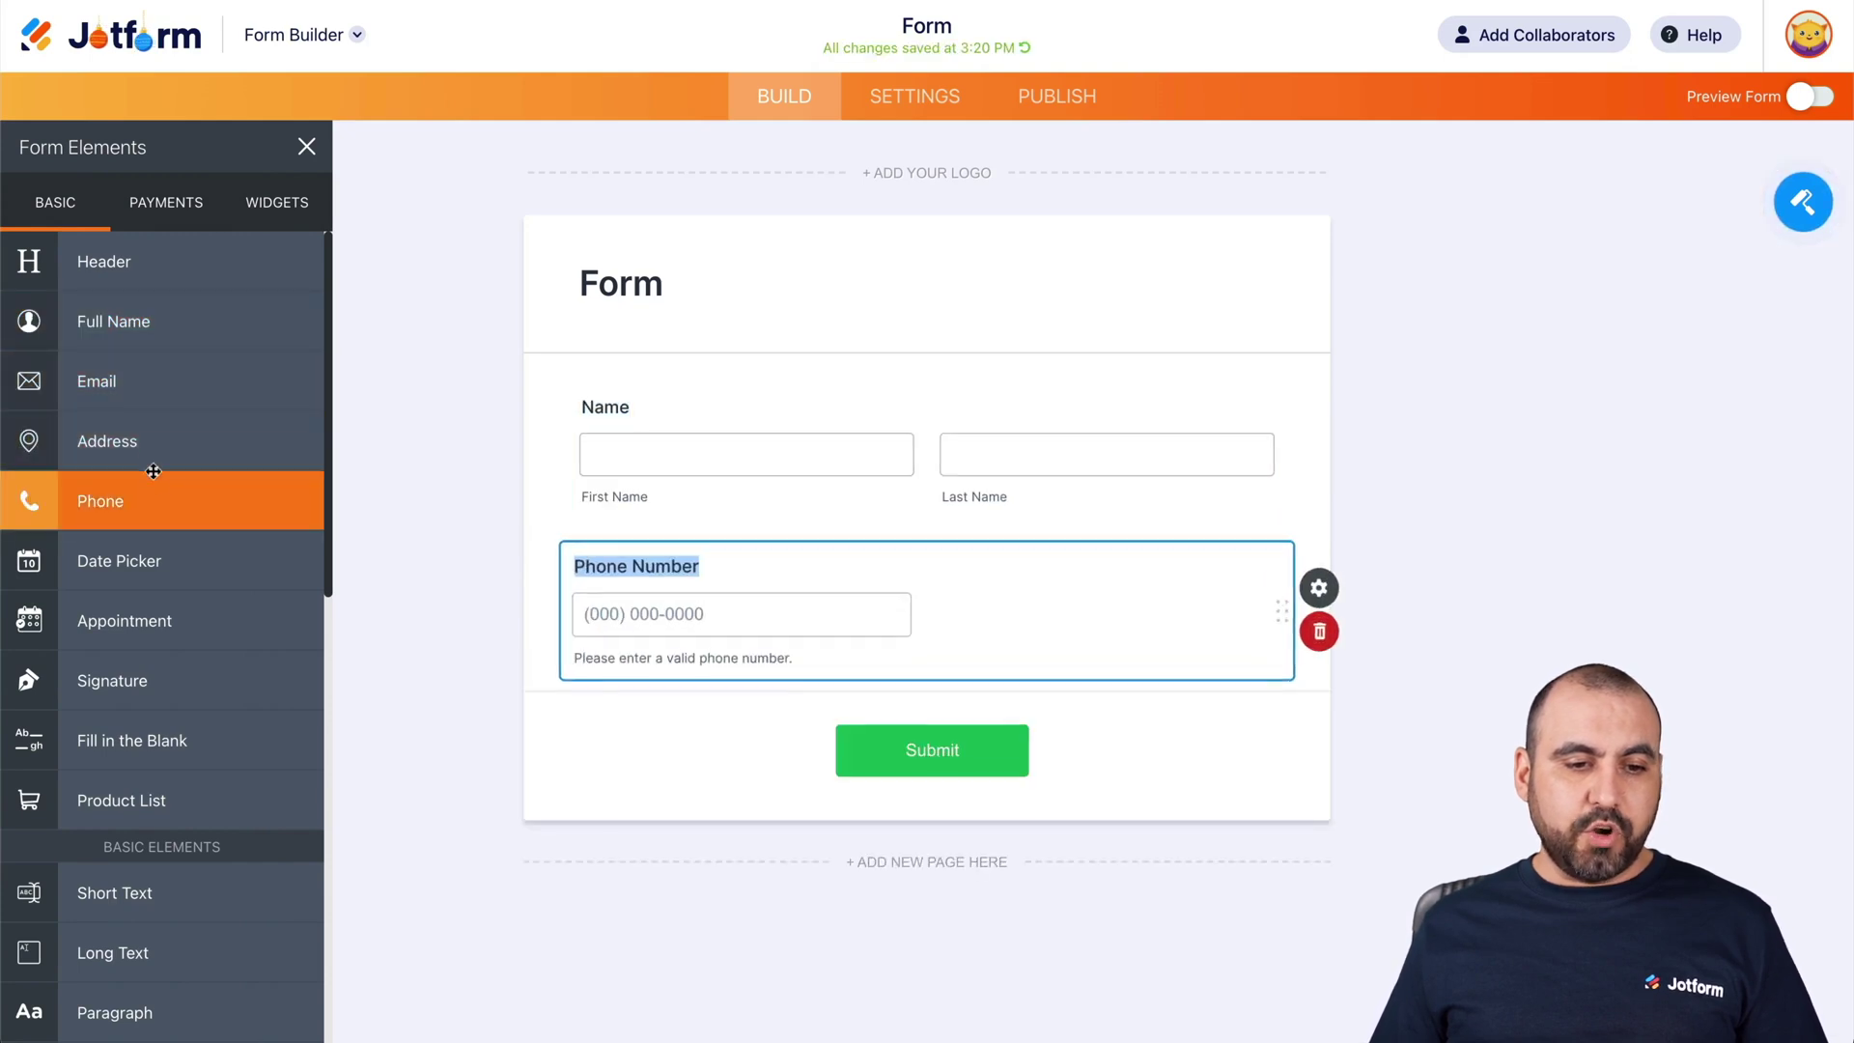
click(145, 384)
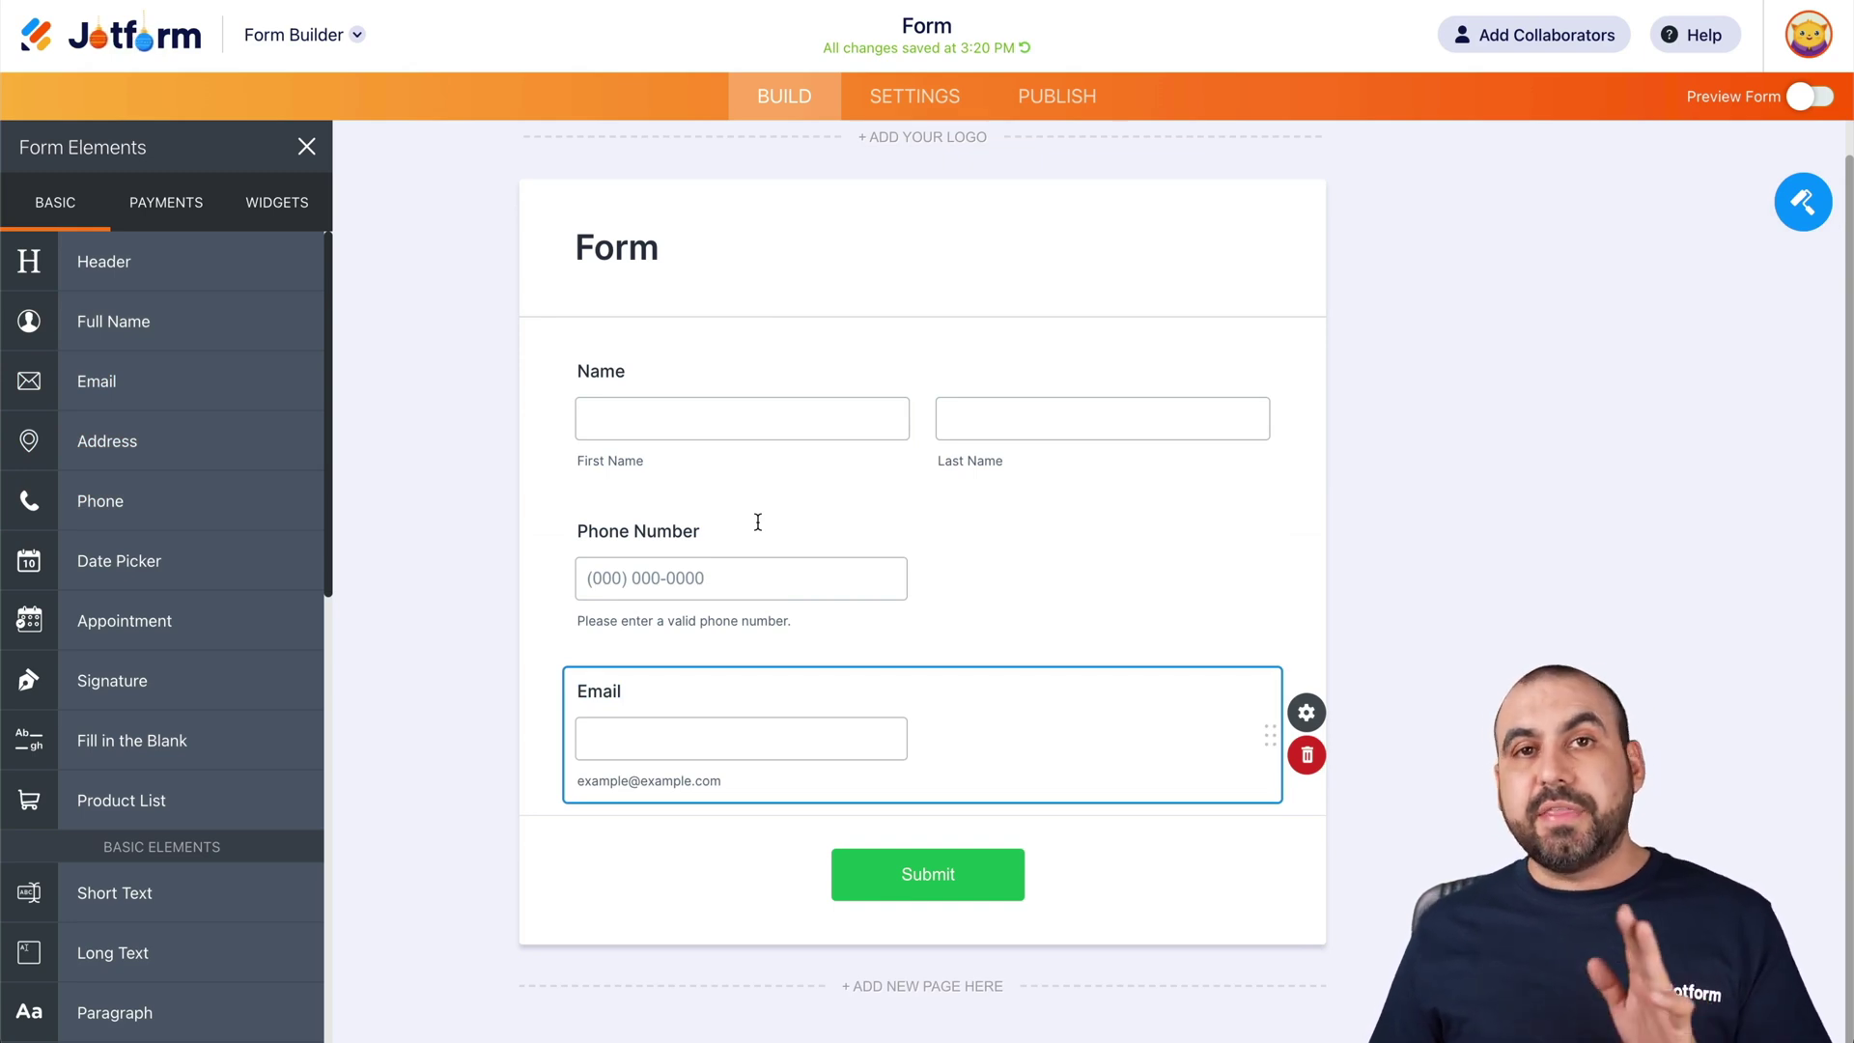
click(933, 117)
click(182, 301)
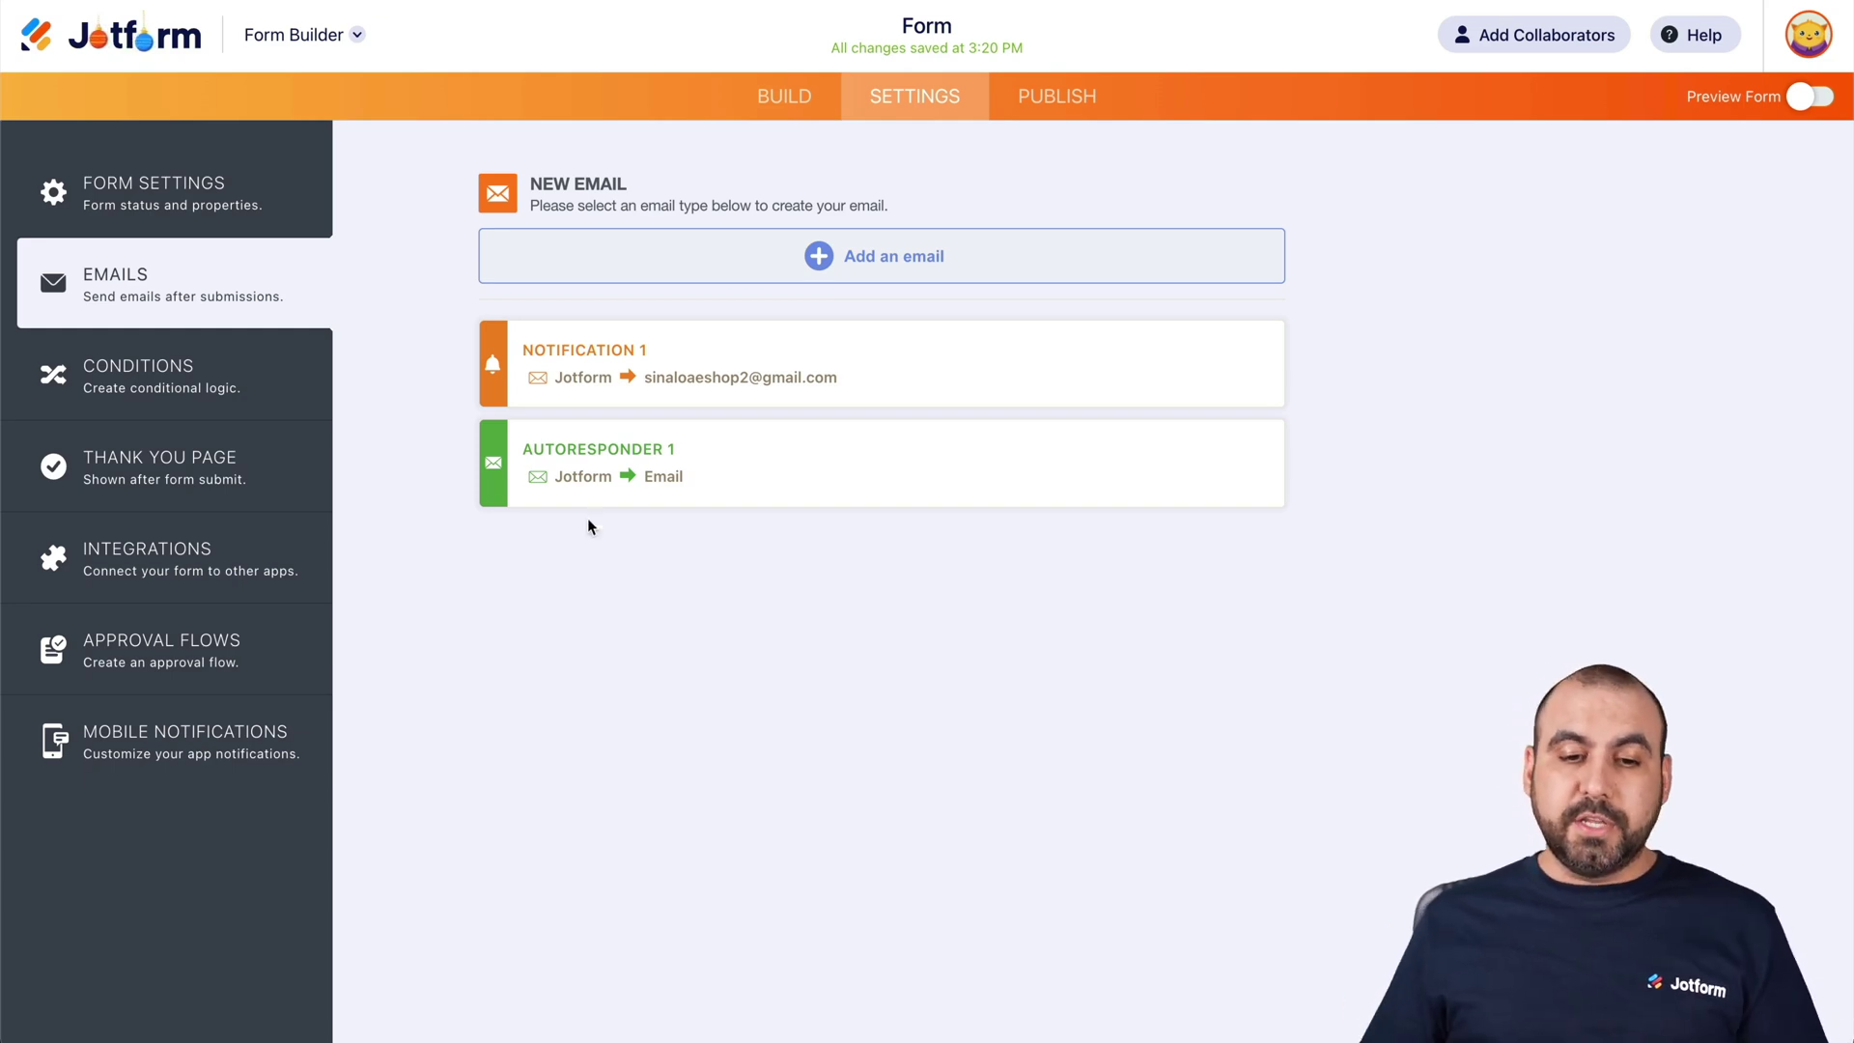
Open the Notification 1 email card in its editor
mouse_move(591, 348)
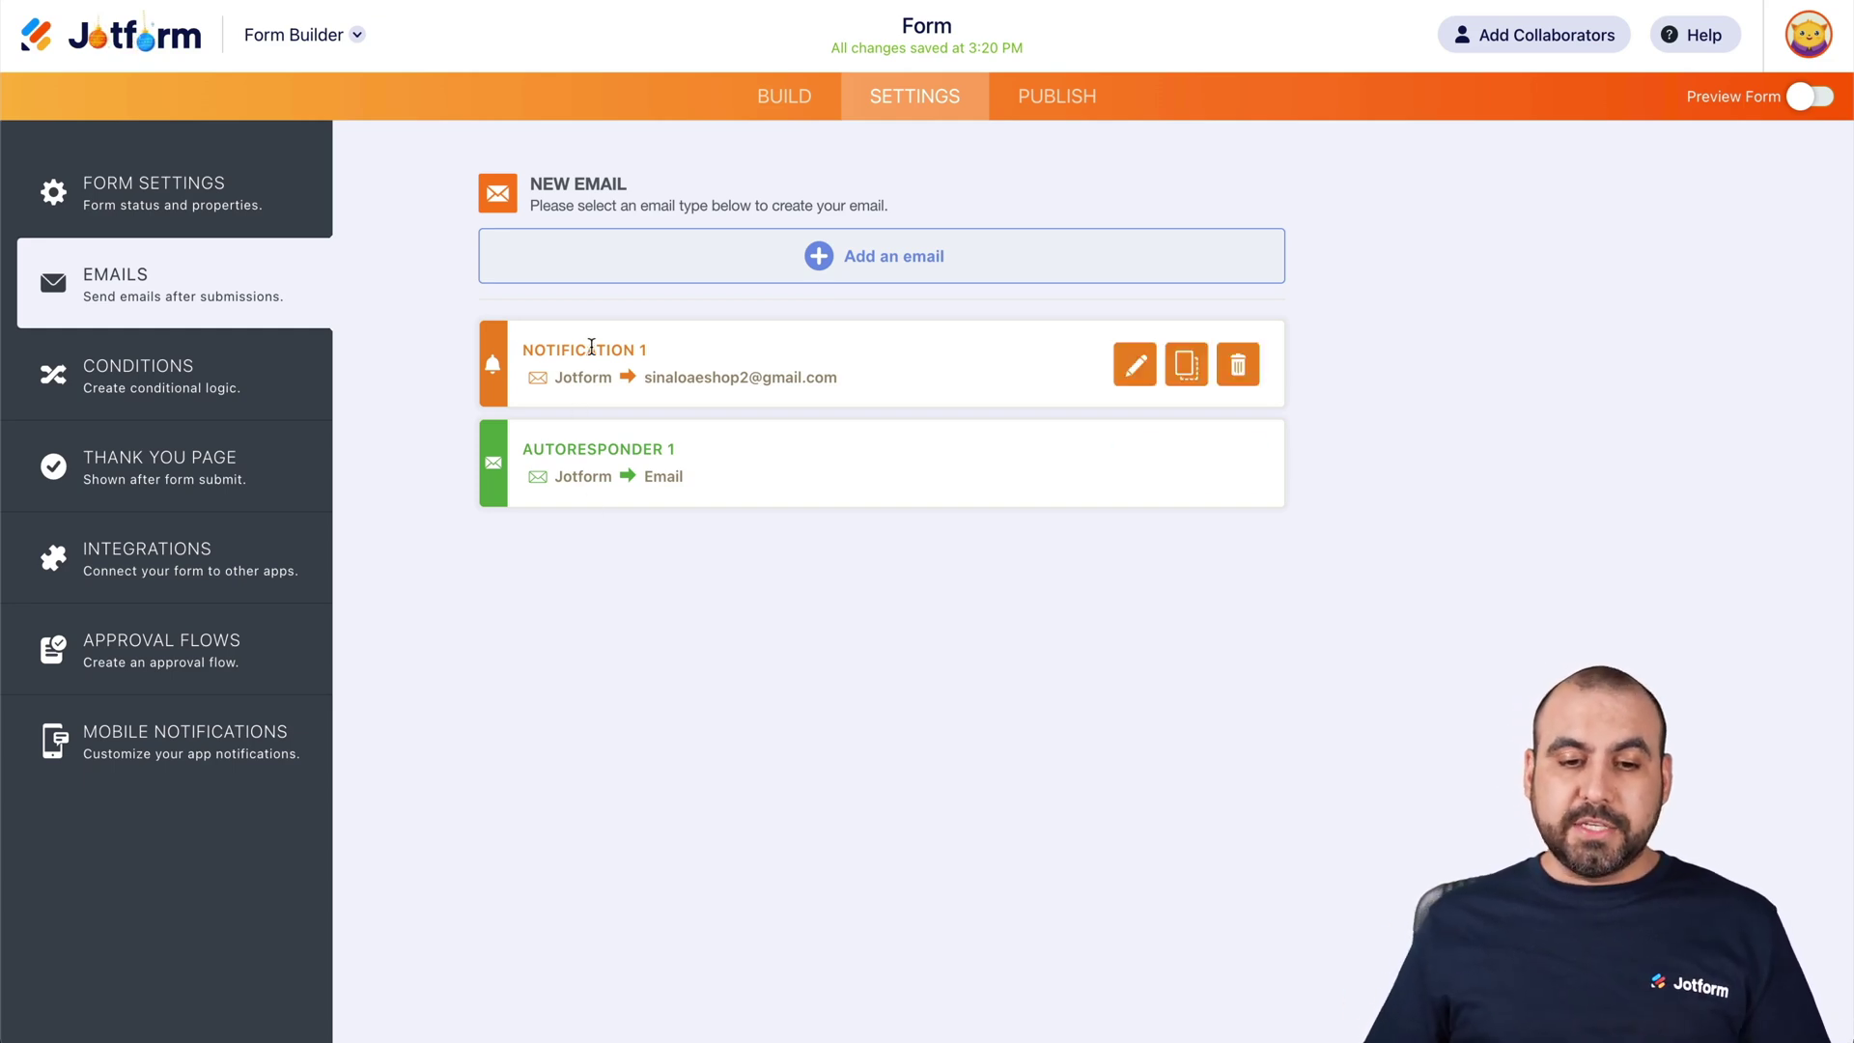
click(1134, 367)
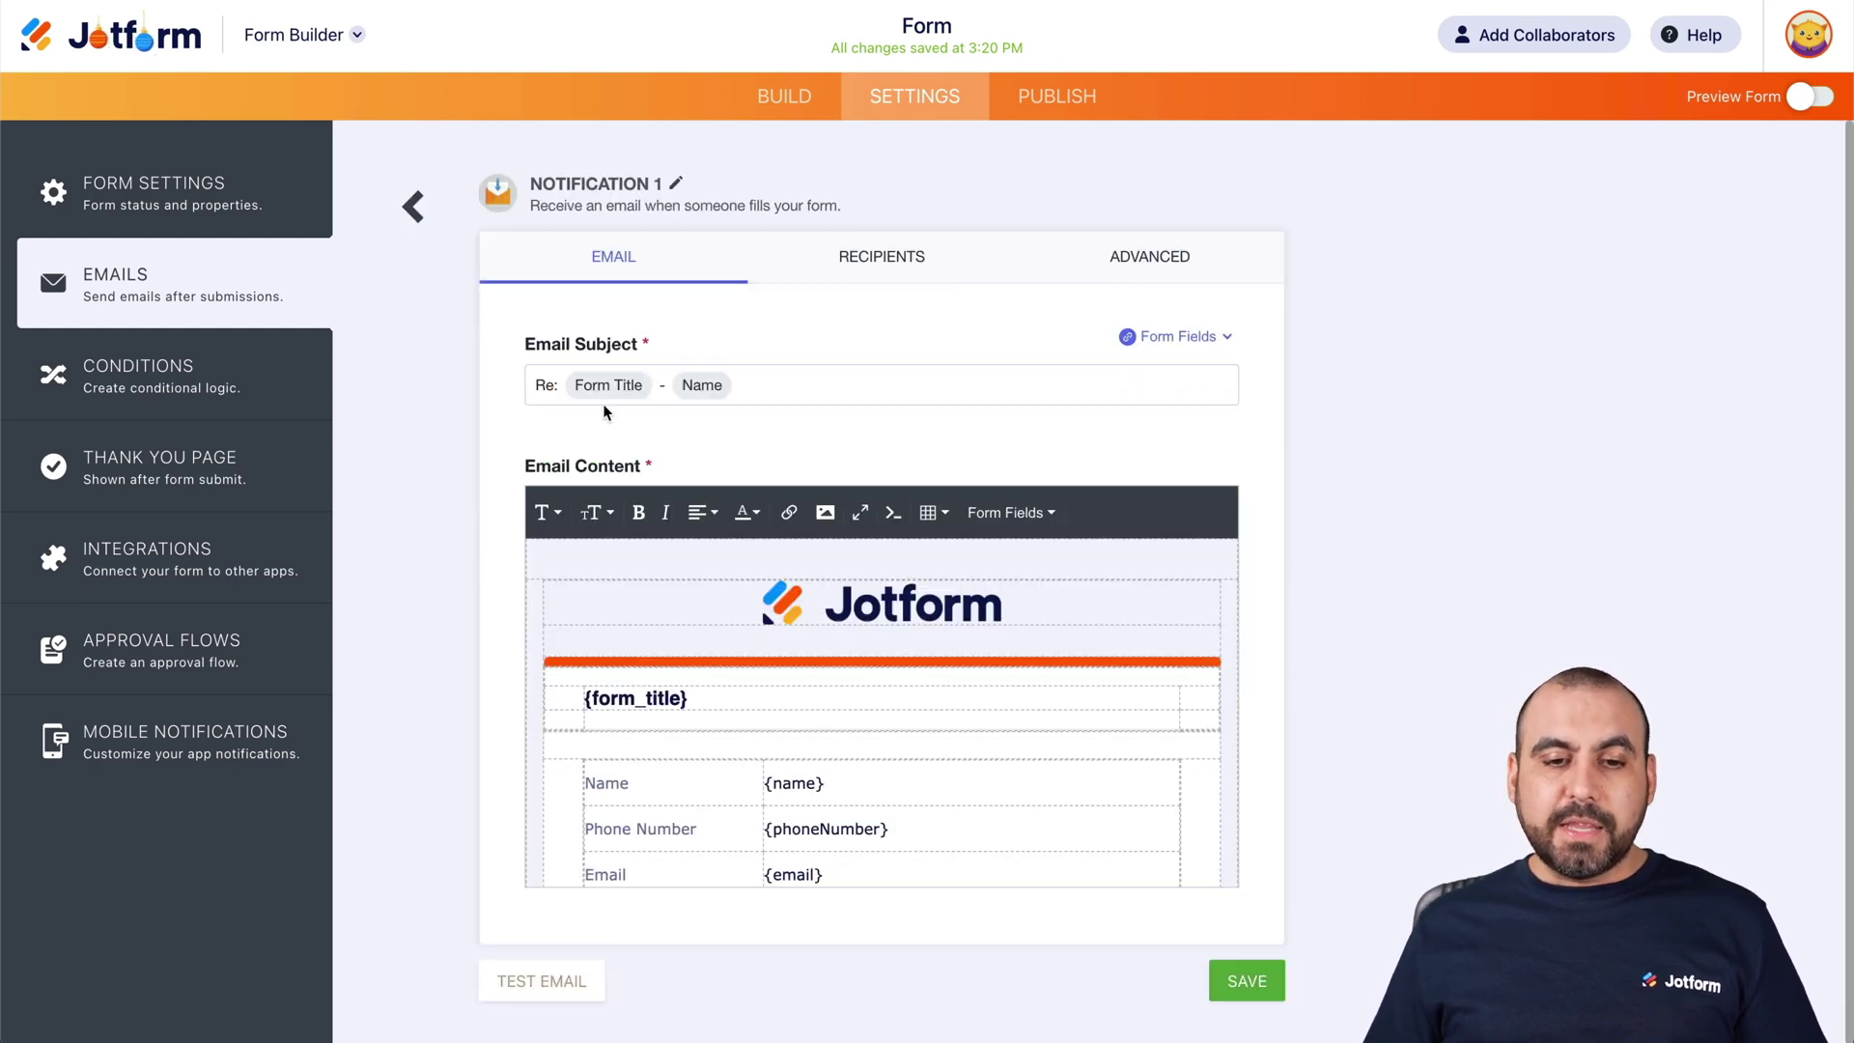
Review Notification 1's email content, then show its recipient settings
scroll(848, 690, down, 1)
scroll(848, 695, down, 3)
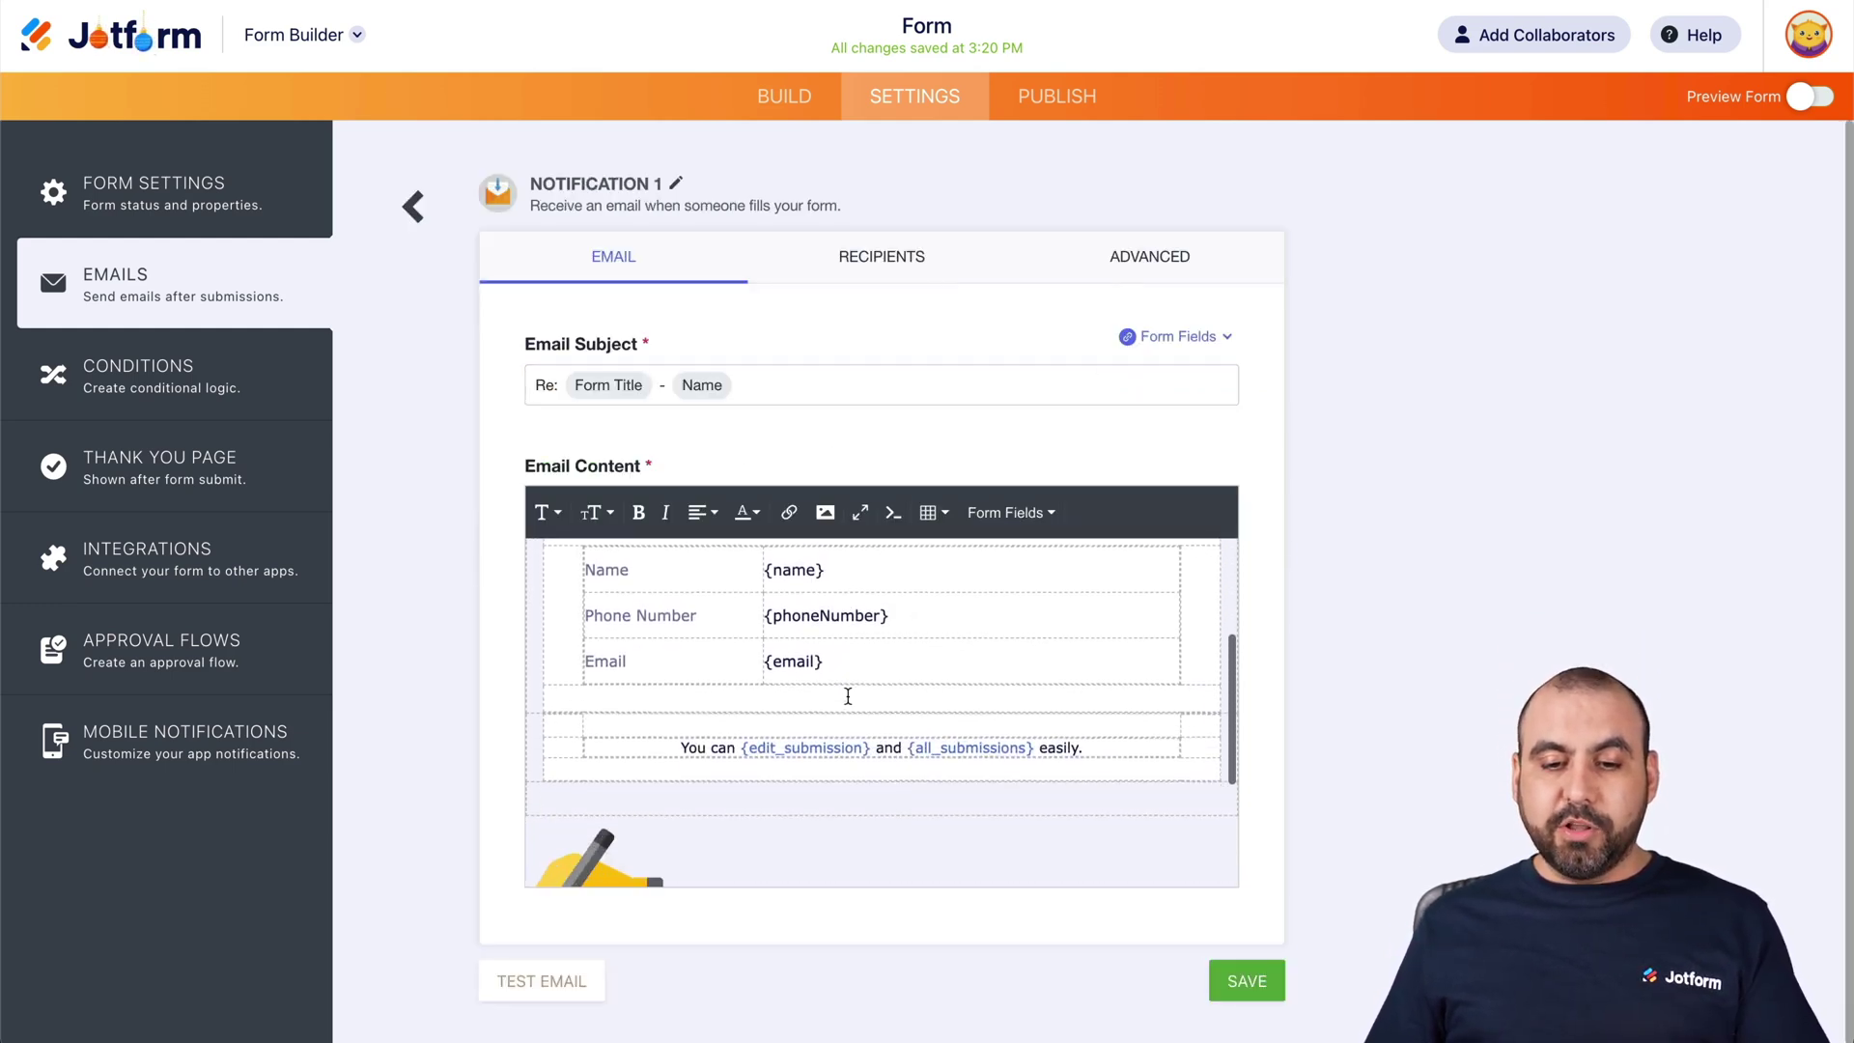
scroll(848, 695, up, 4)
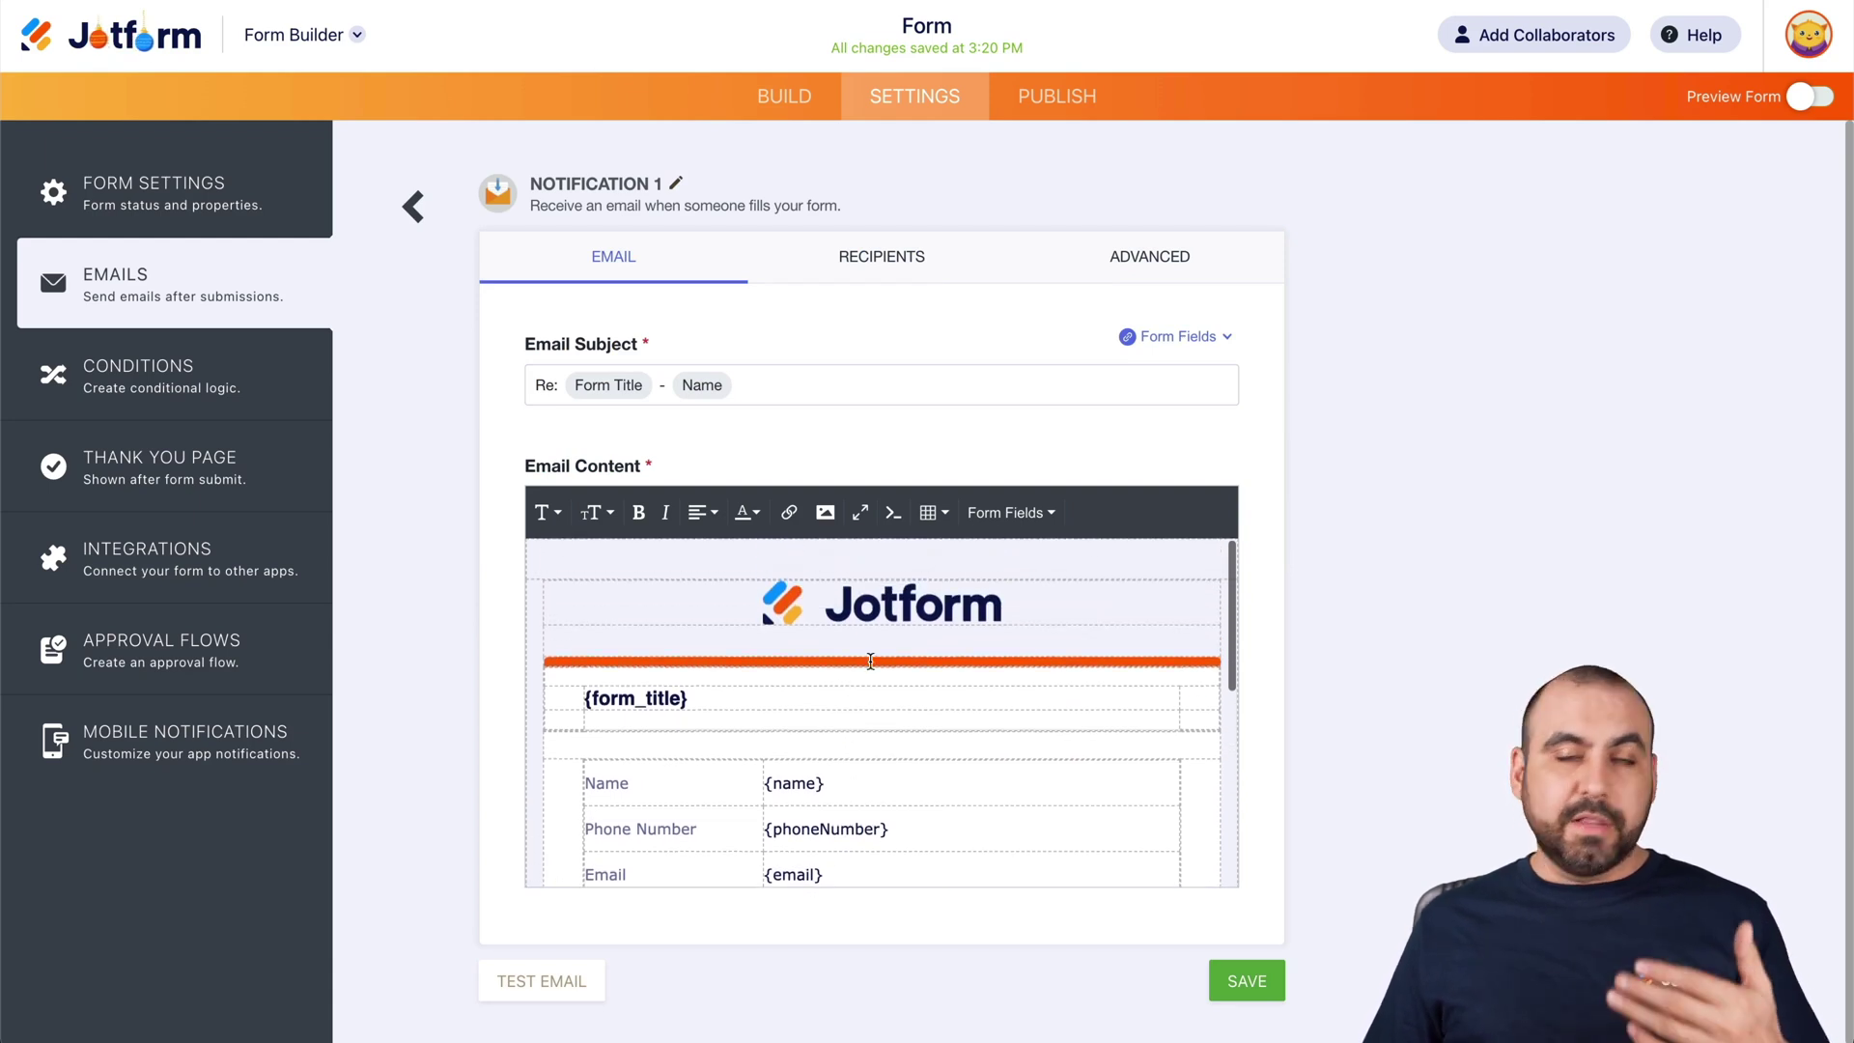
scroll(839, 622, down, 2)
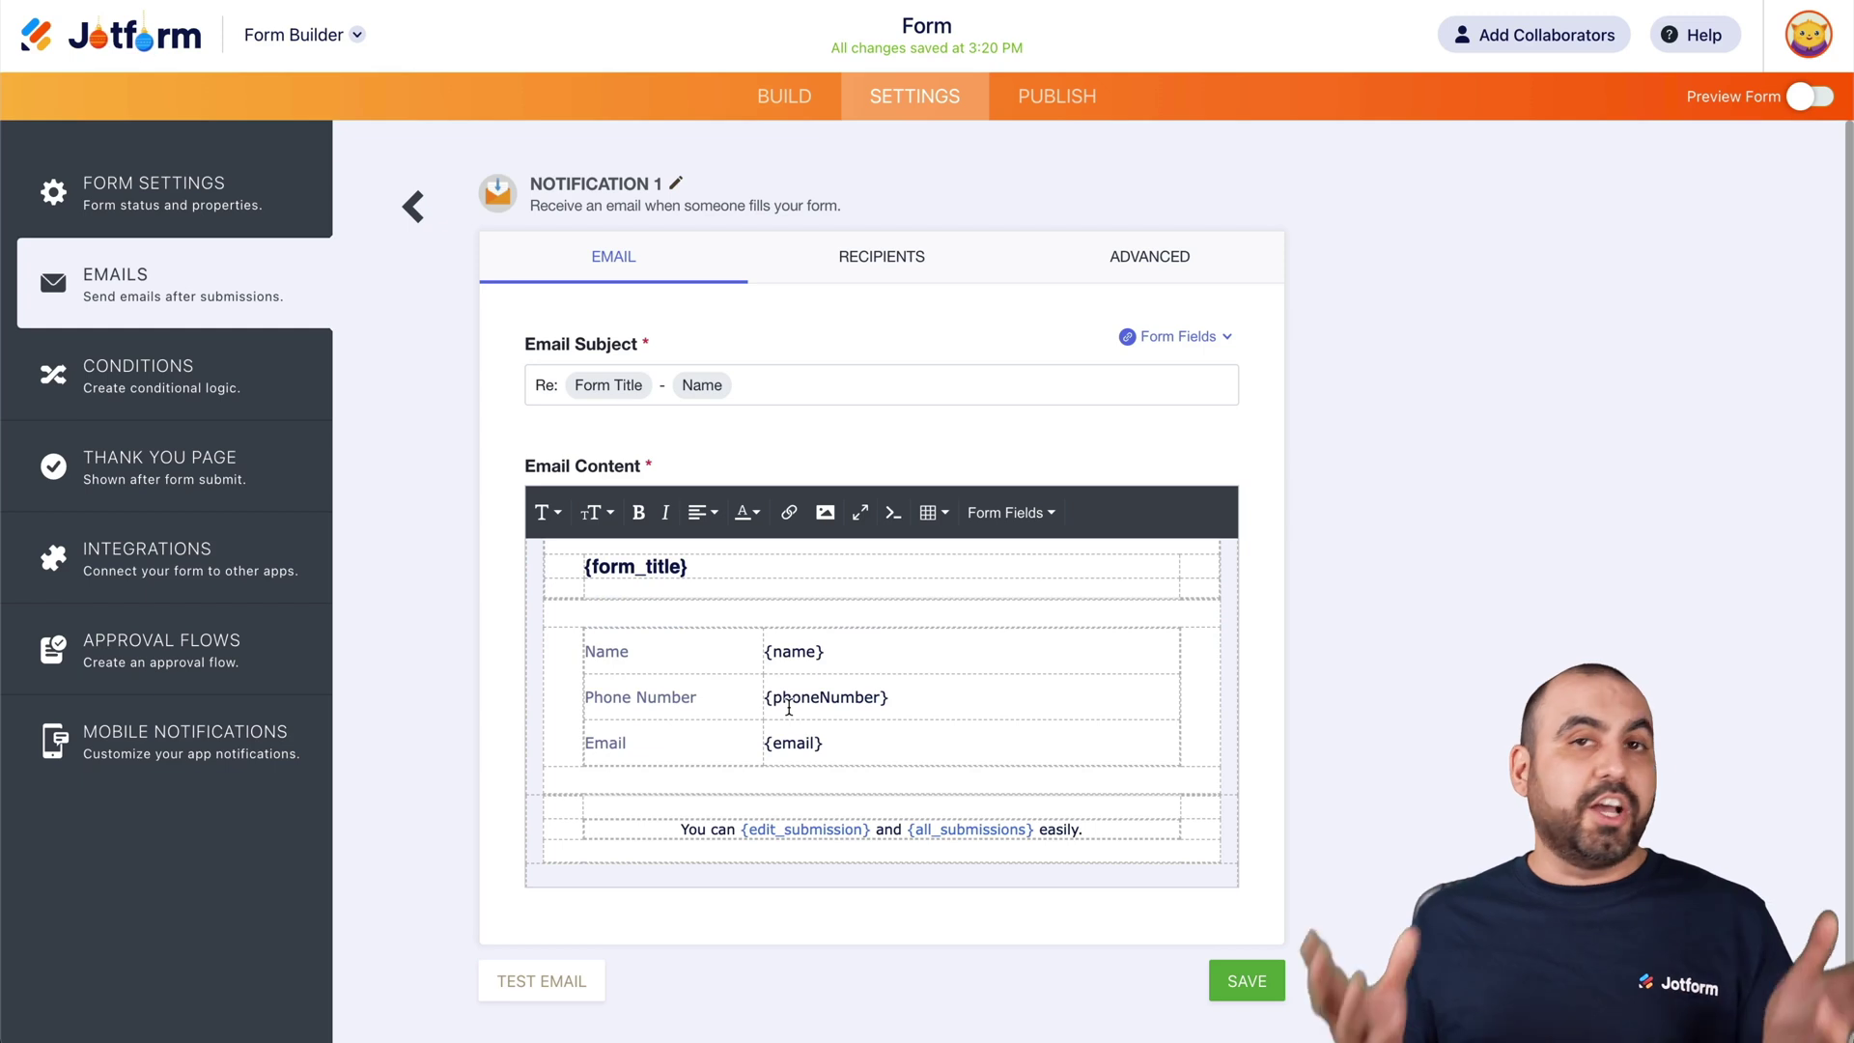
scroll(789, 707, up, 2)
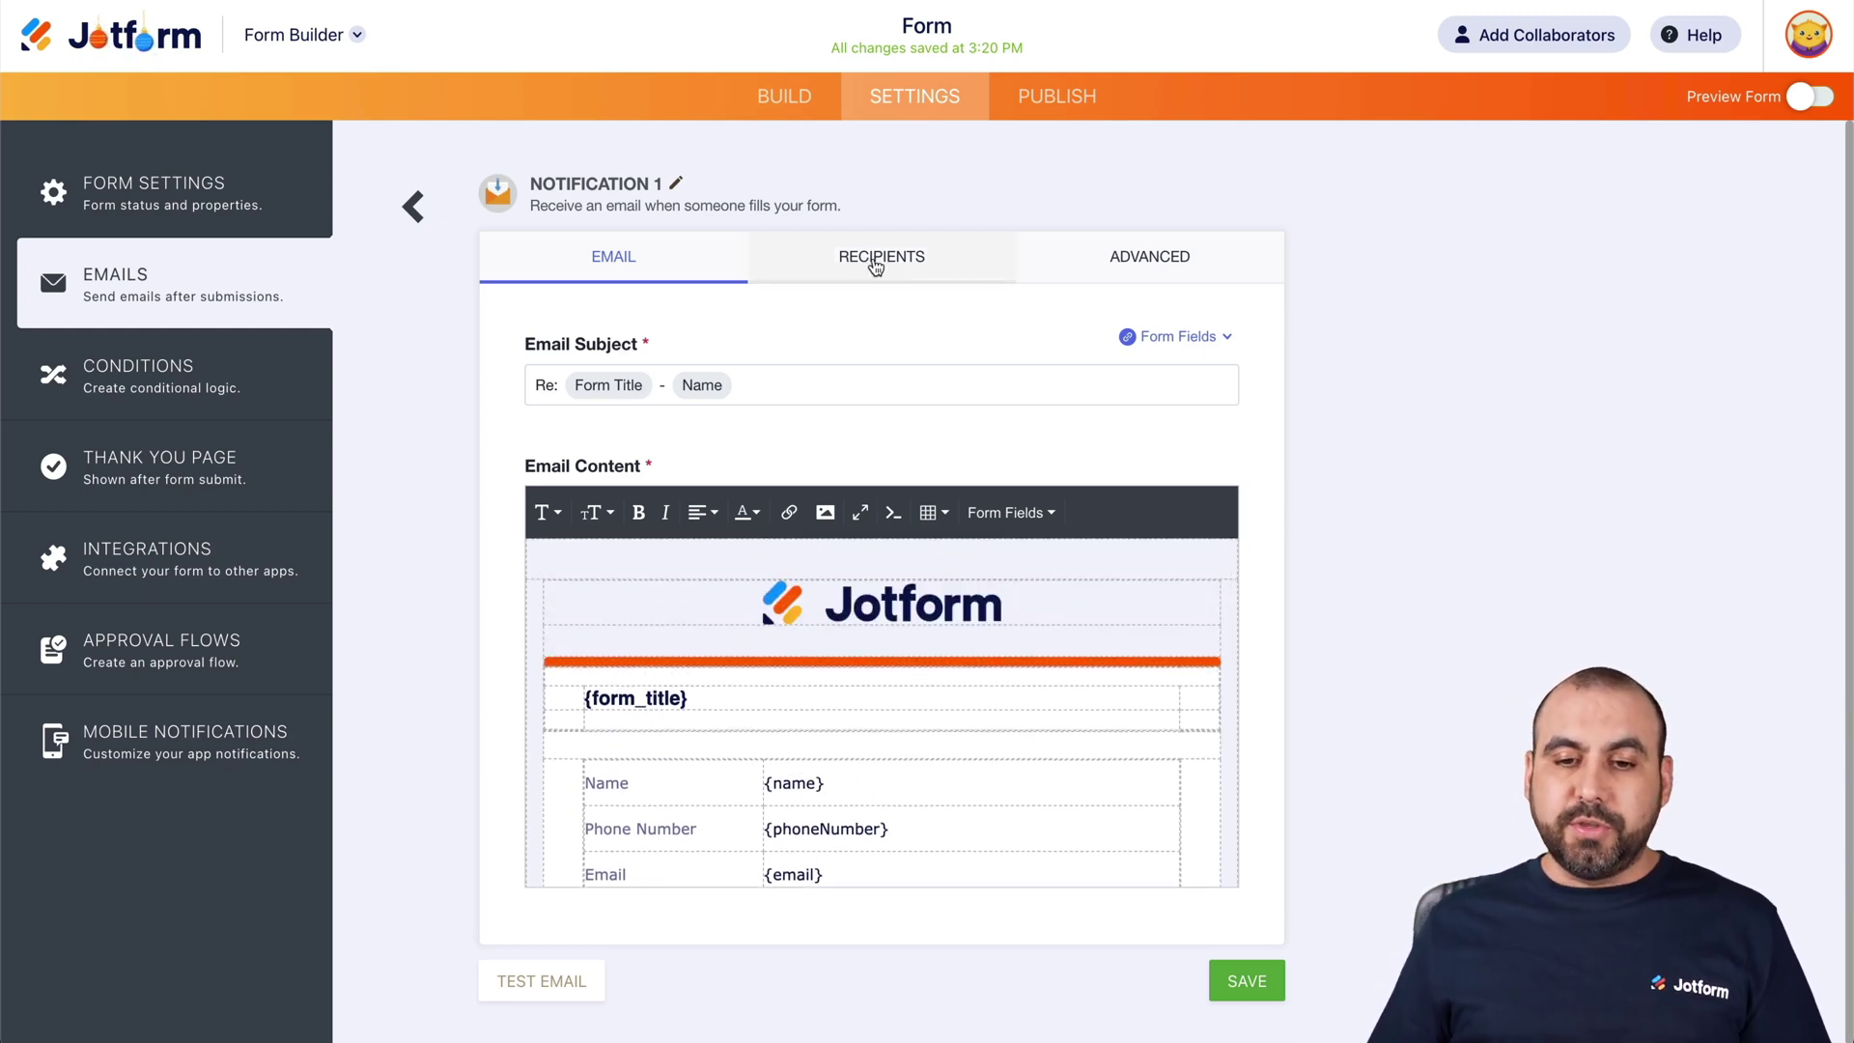
click(886, 261)
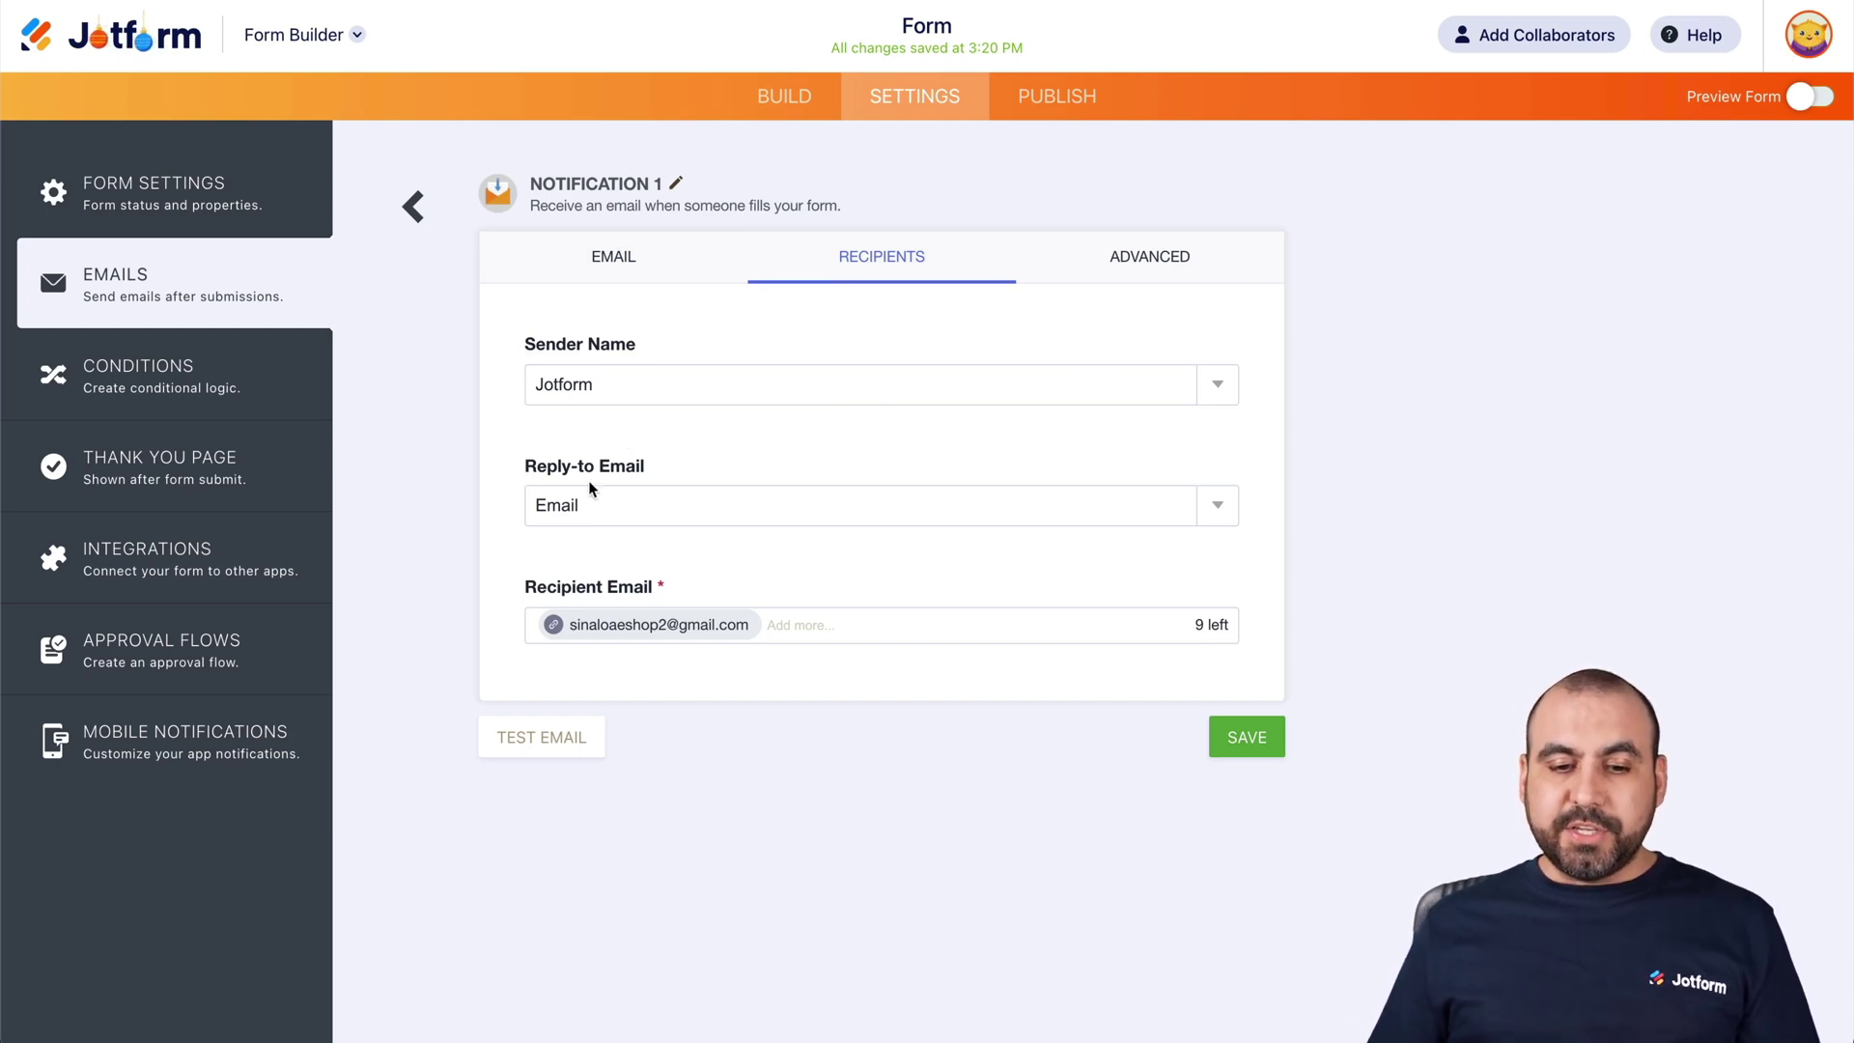
click(804, 626)
mouse_move(568, 628)
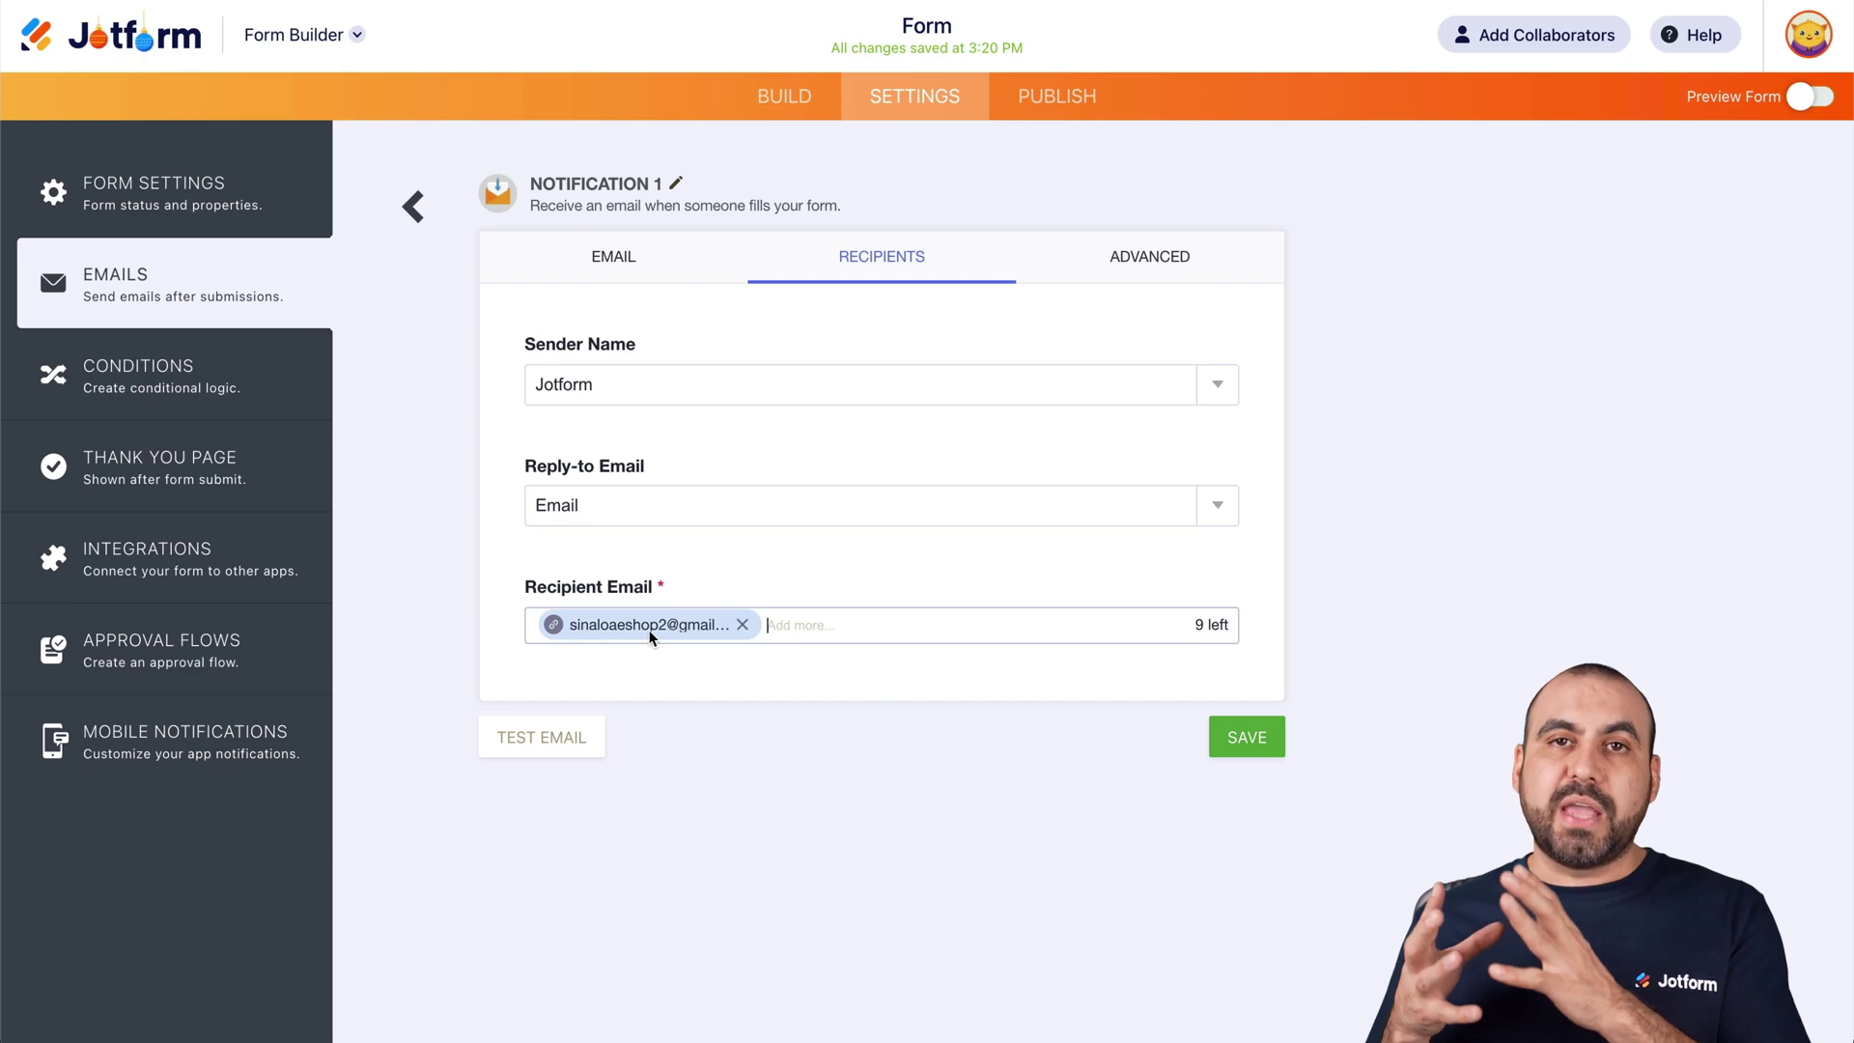
Swap the existing recipient for two new email addresses and send a test notification
click(743, 626)
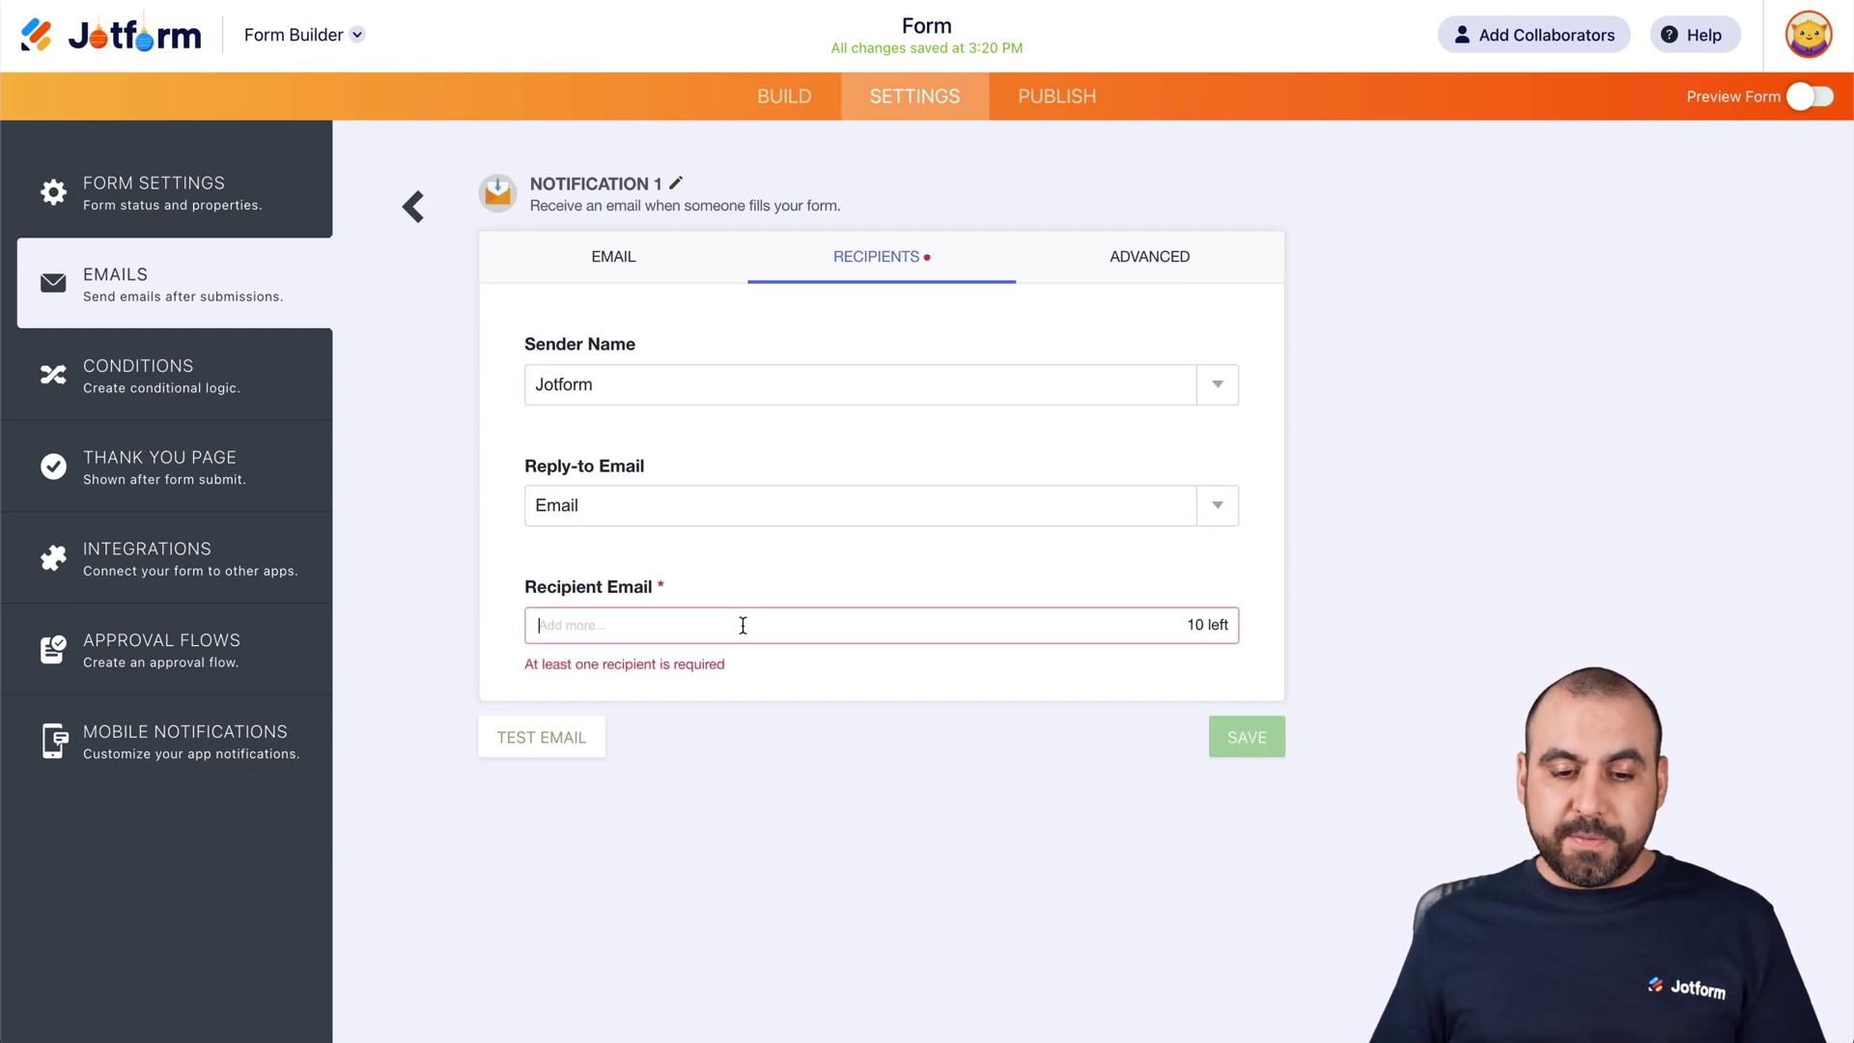
key(Return)
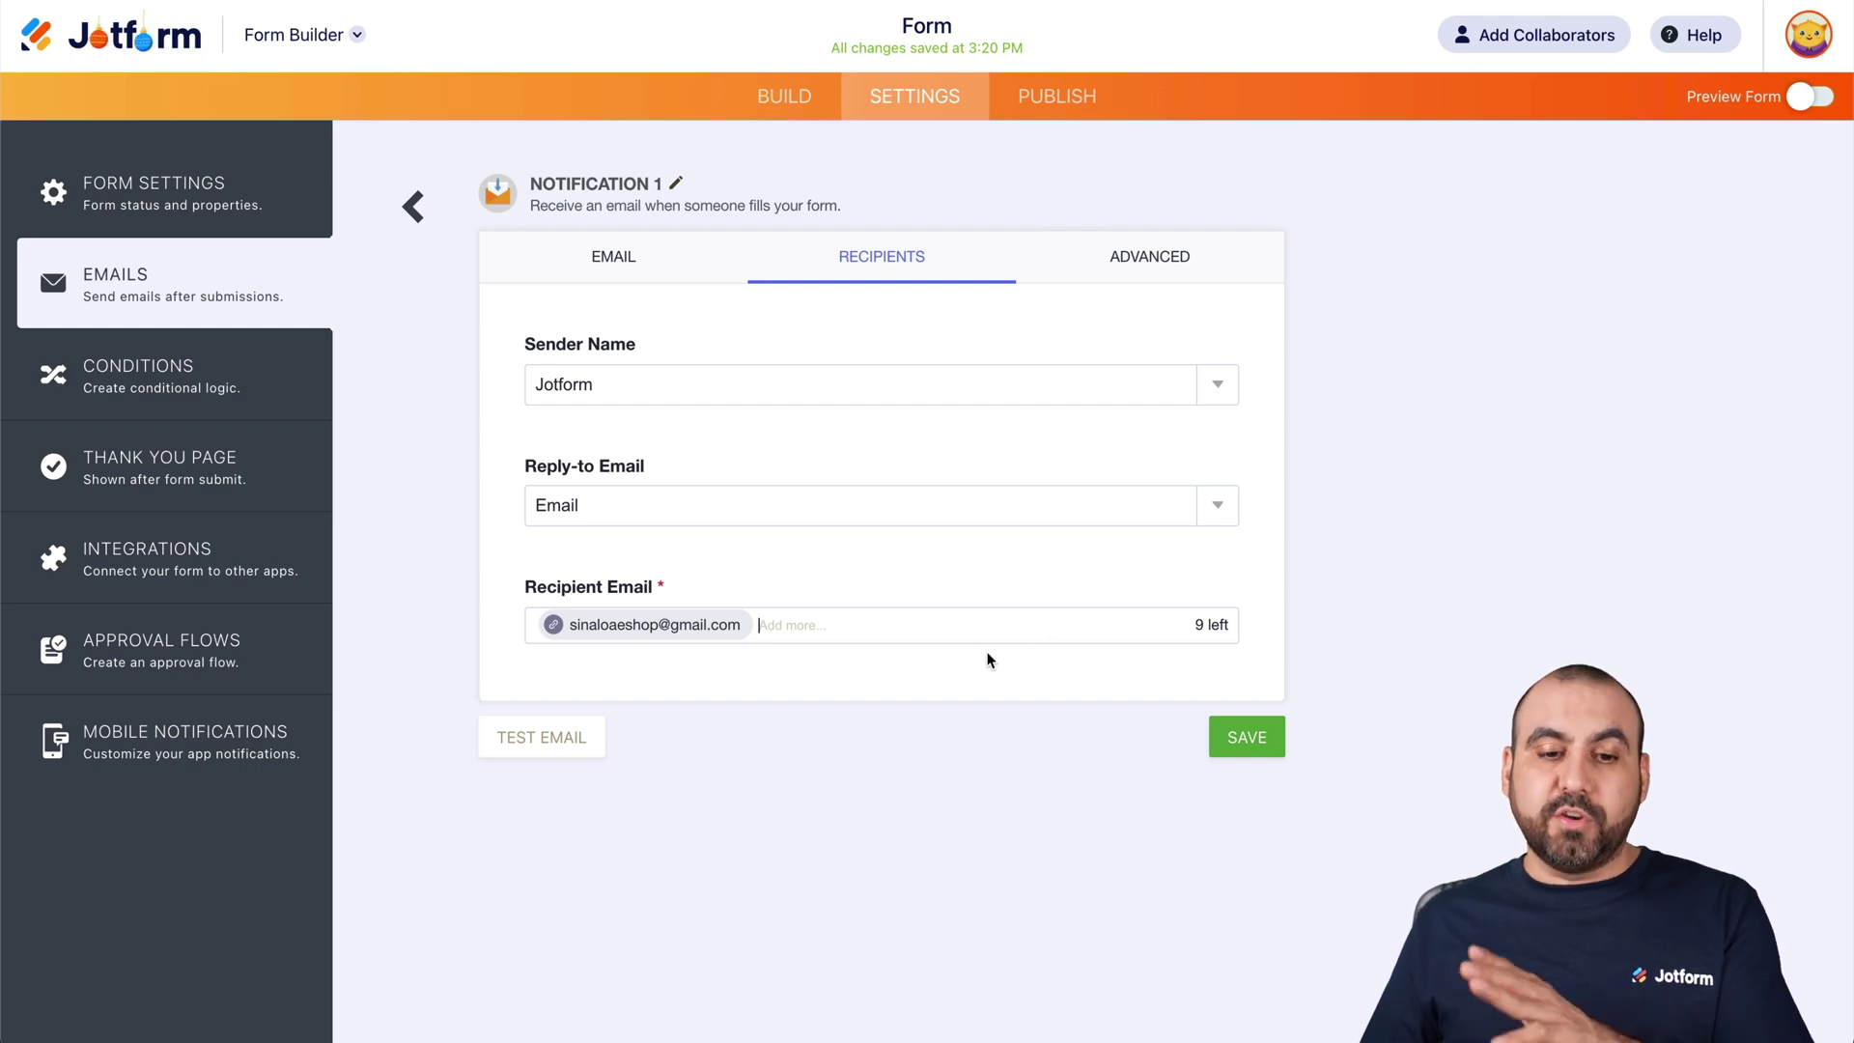
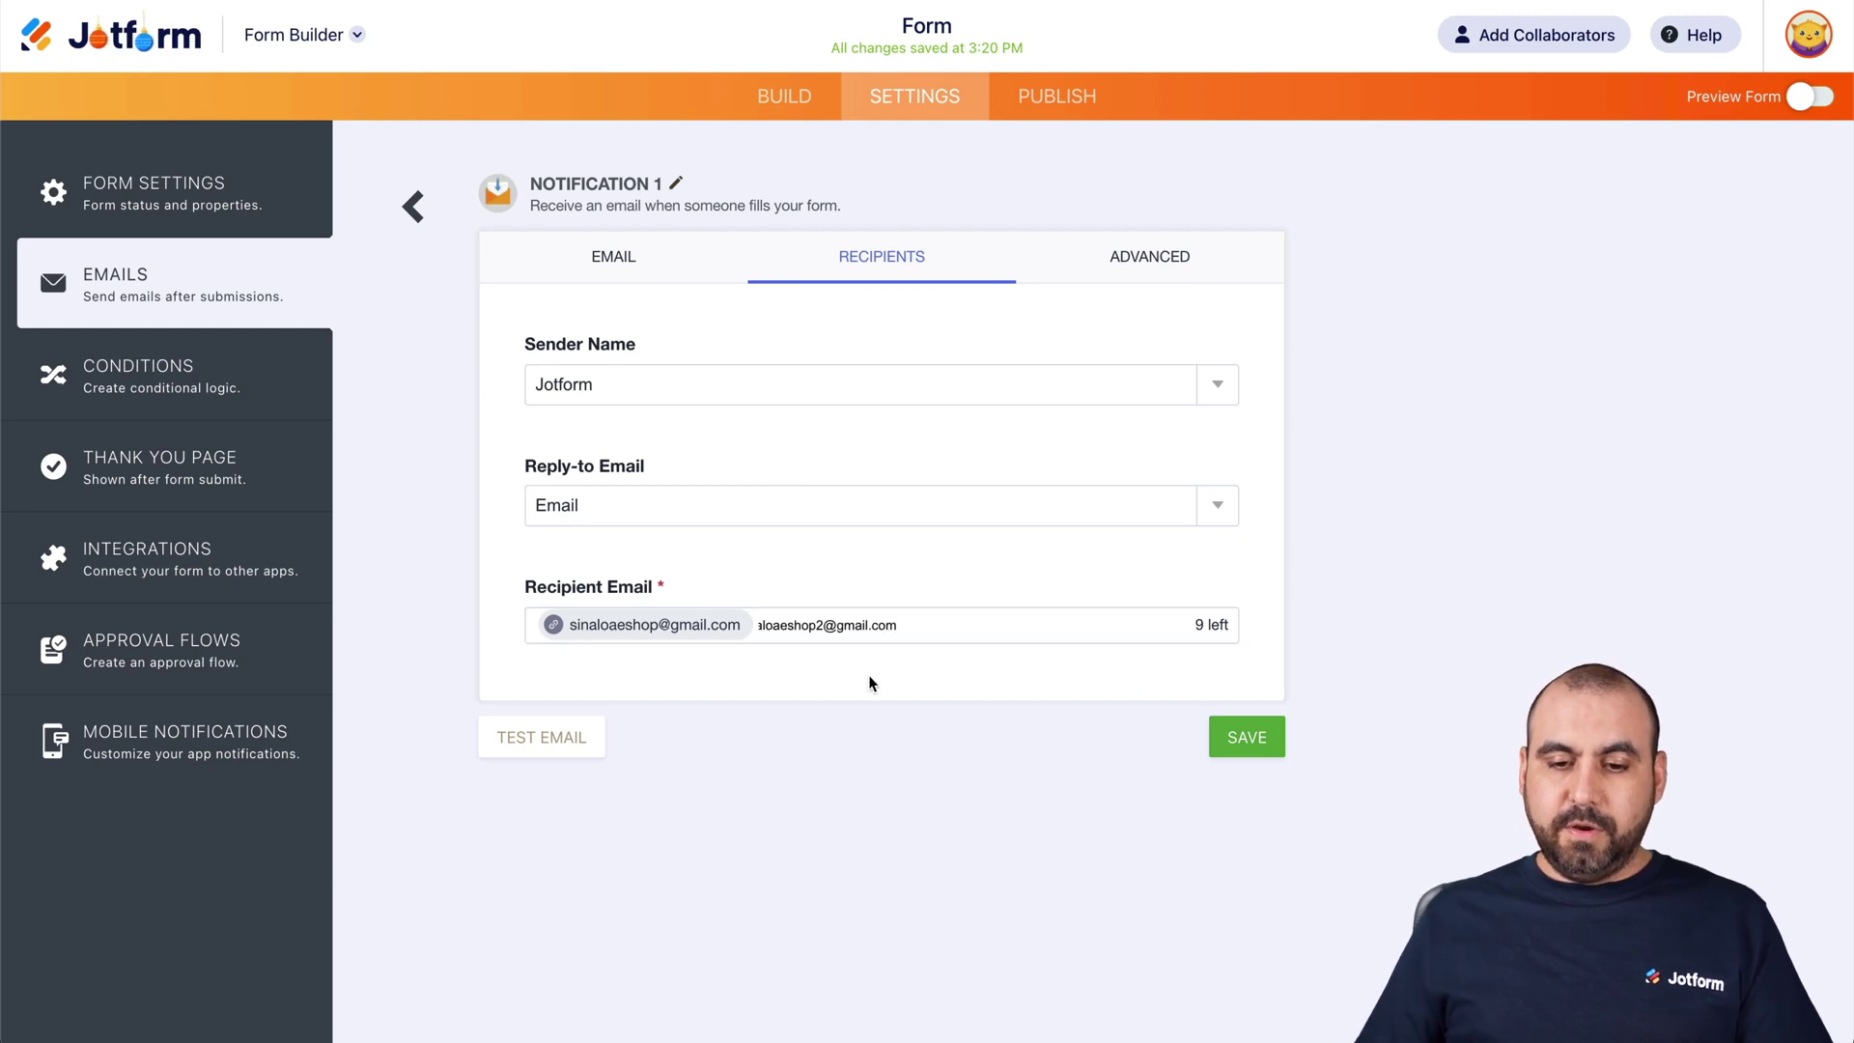
key(Return)
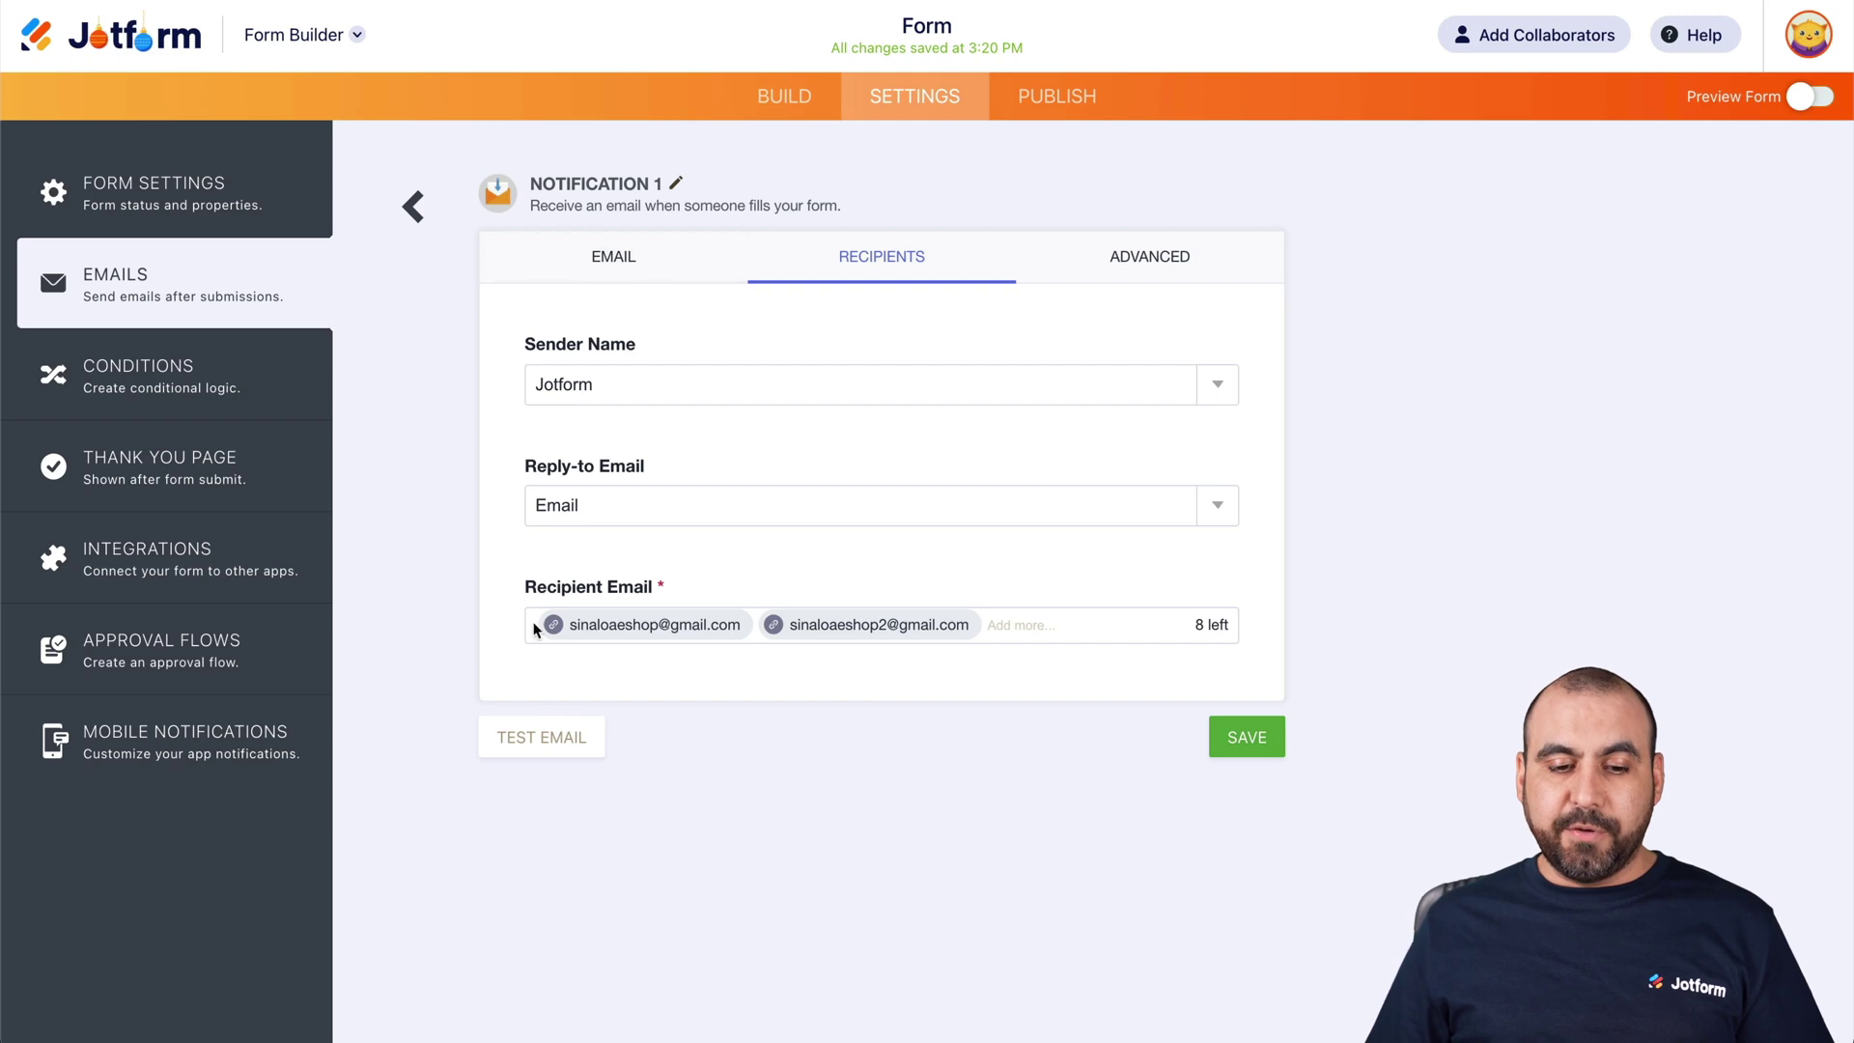
click(559, 734)
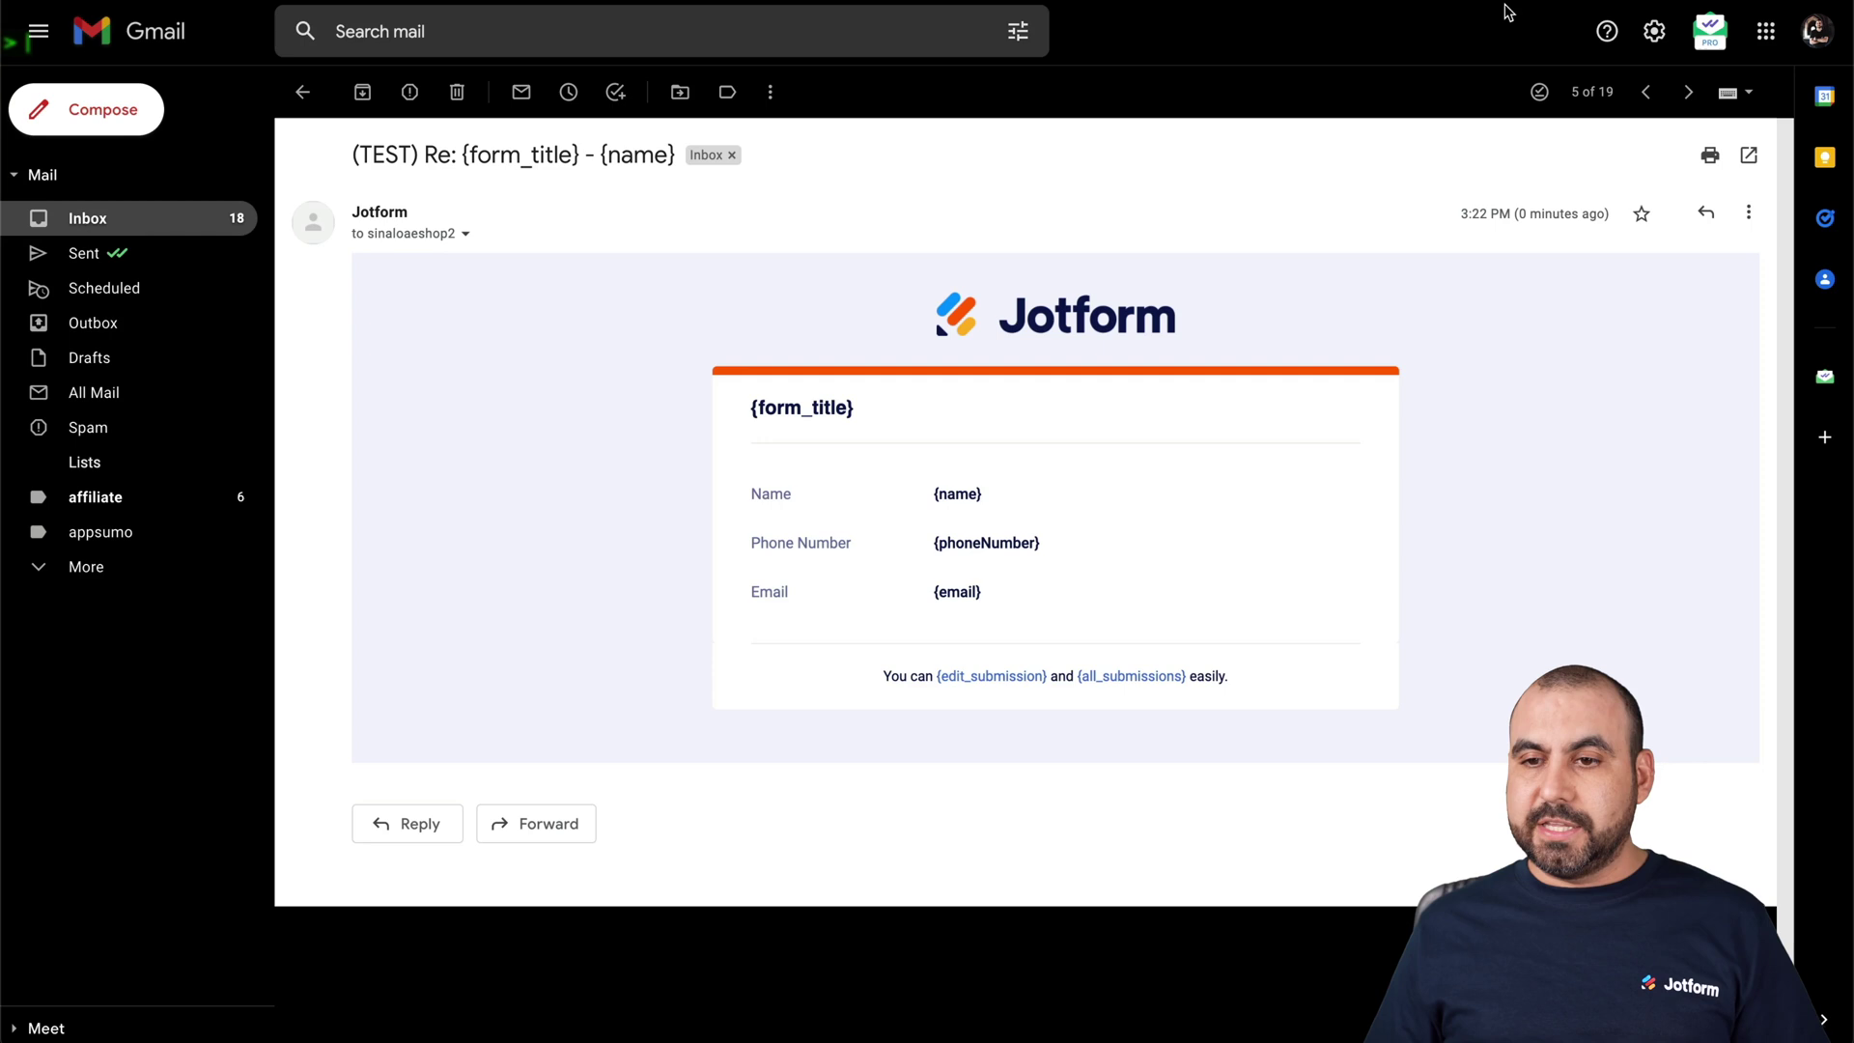
key(ctrl+Tab)
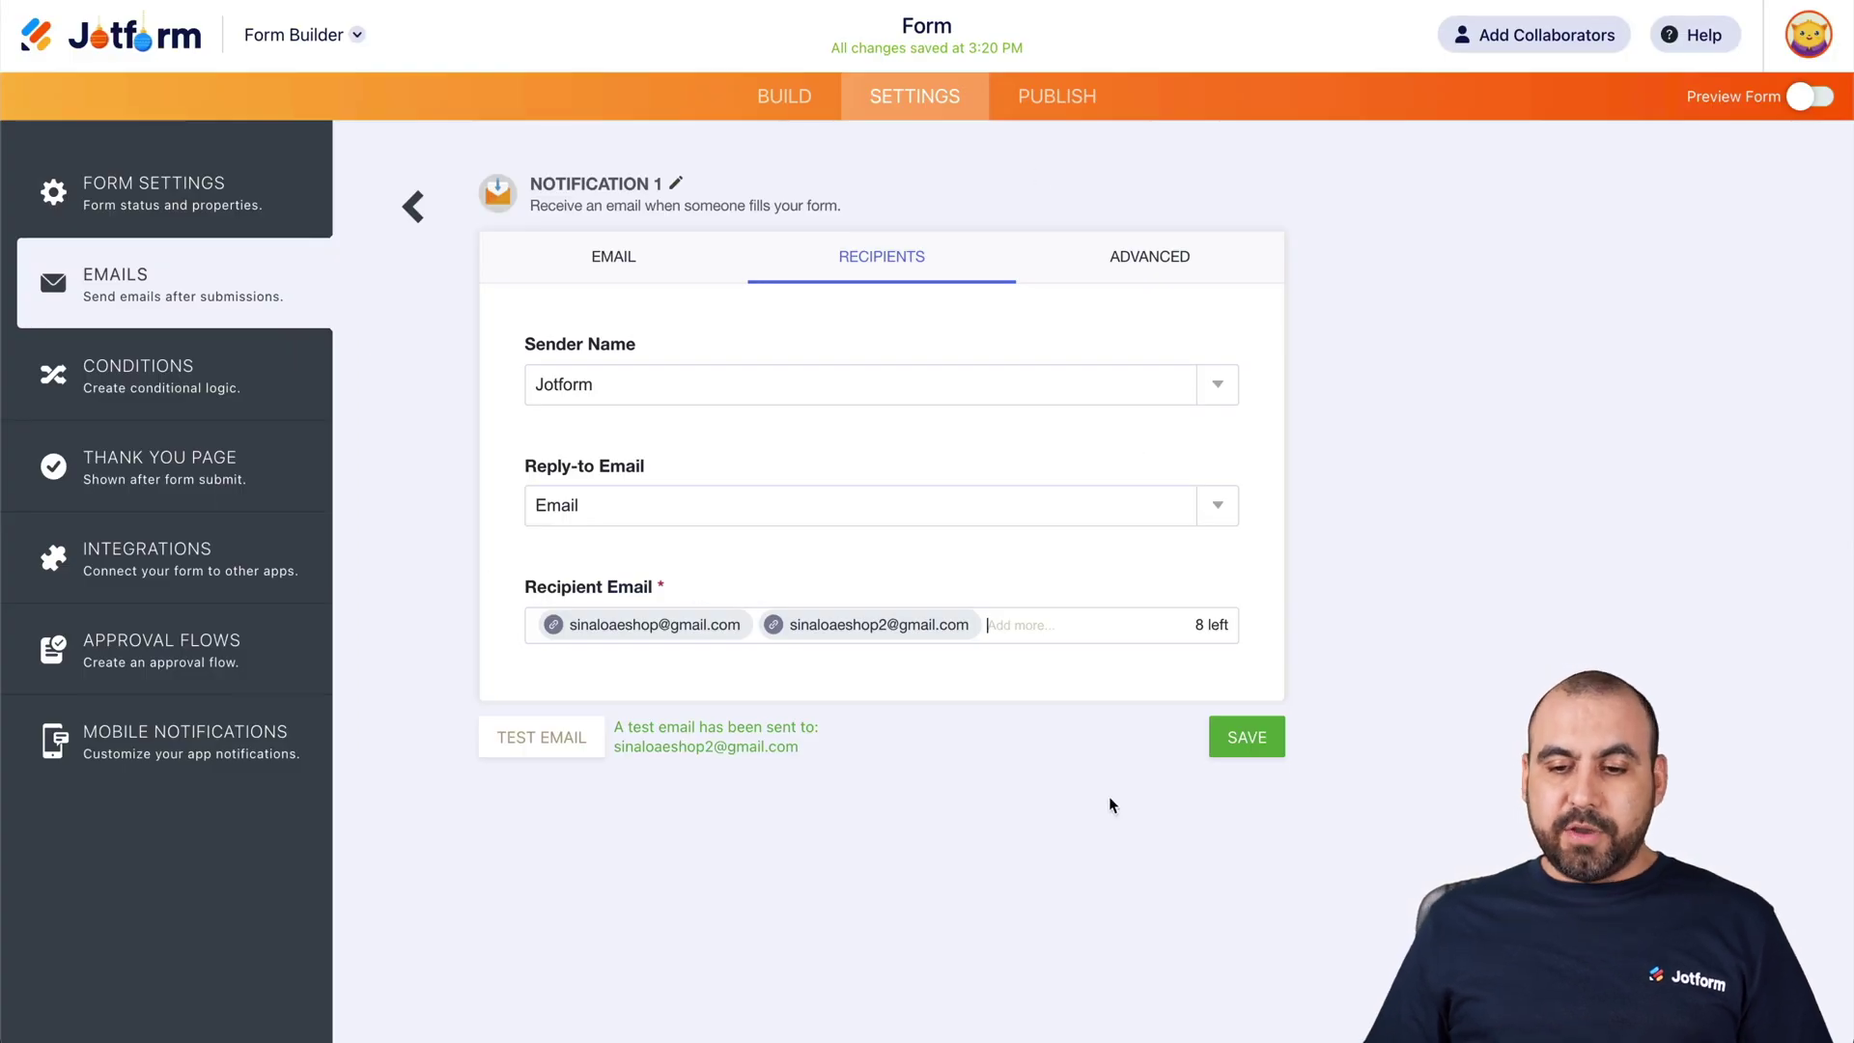
Save Notification 1 with its two recipients and return to the Emails list
click(1251, 736)
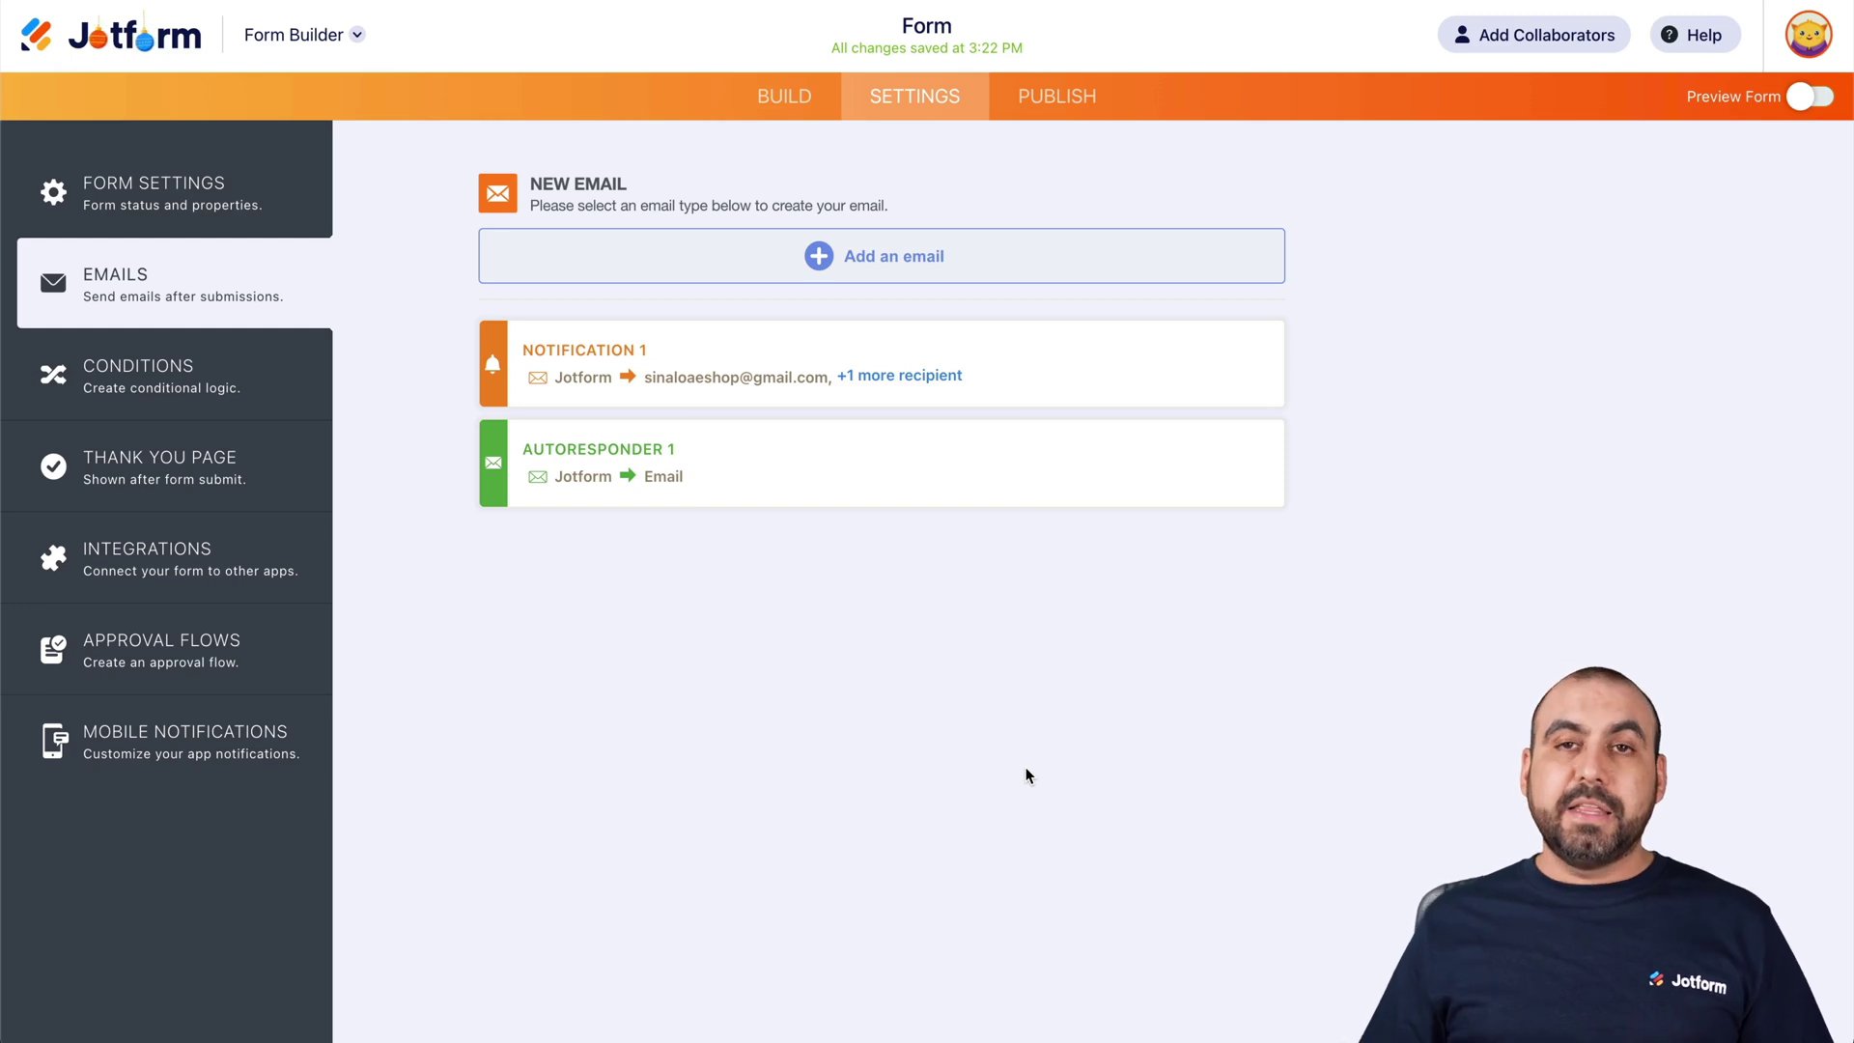
mouse_move(599, 445)
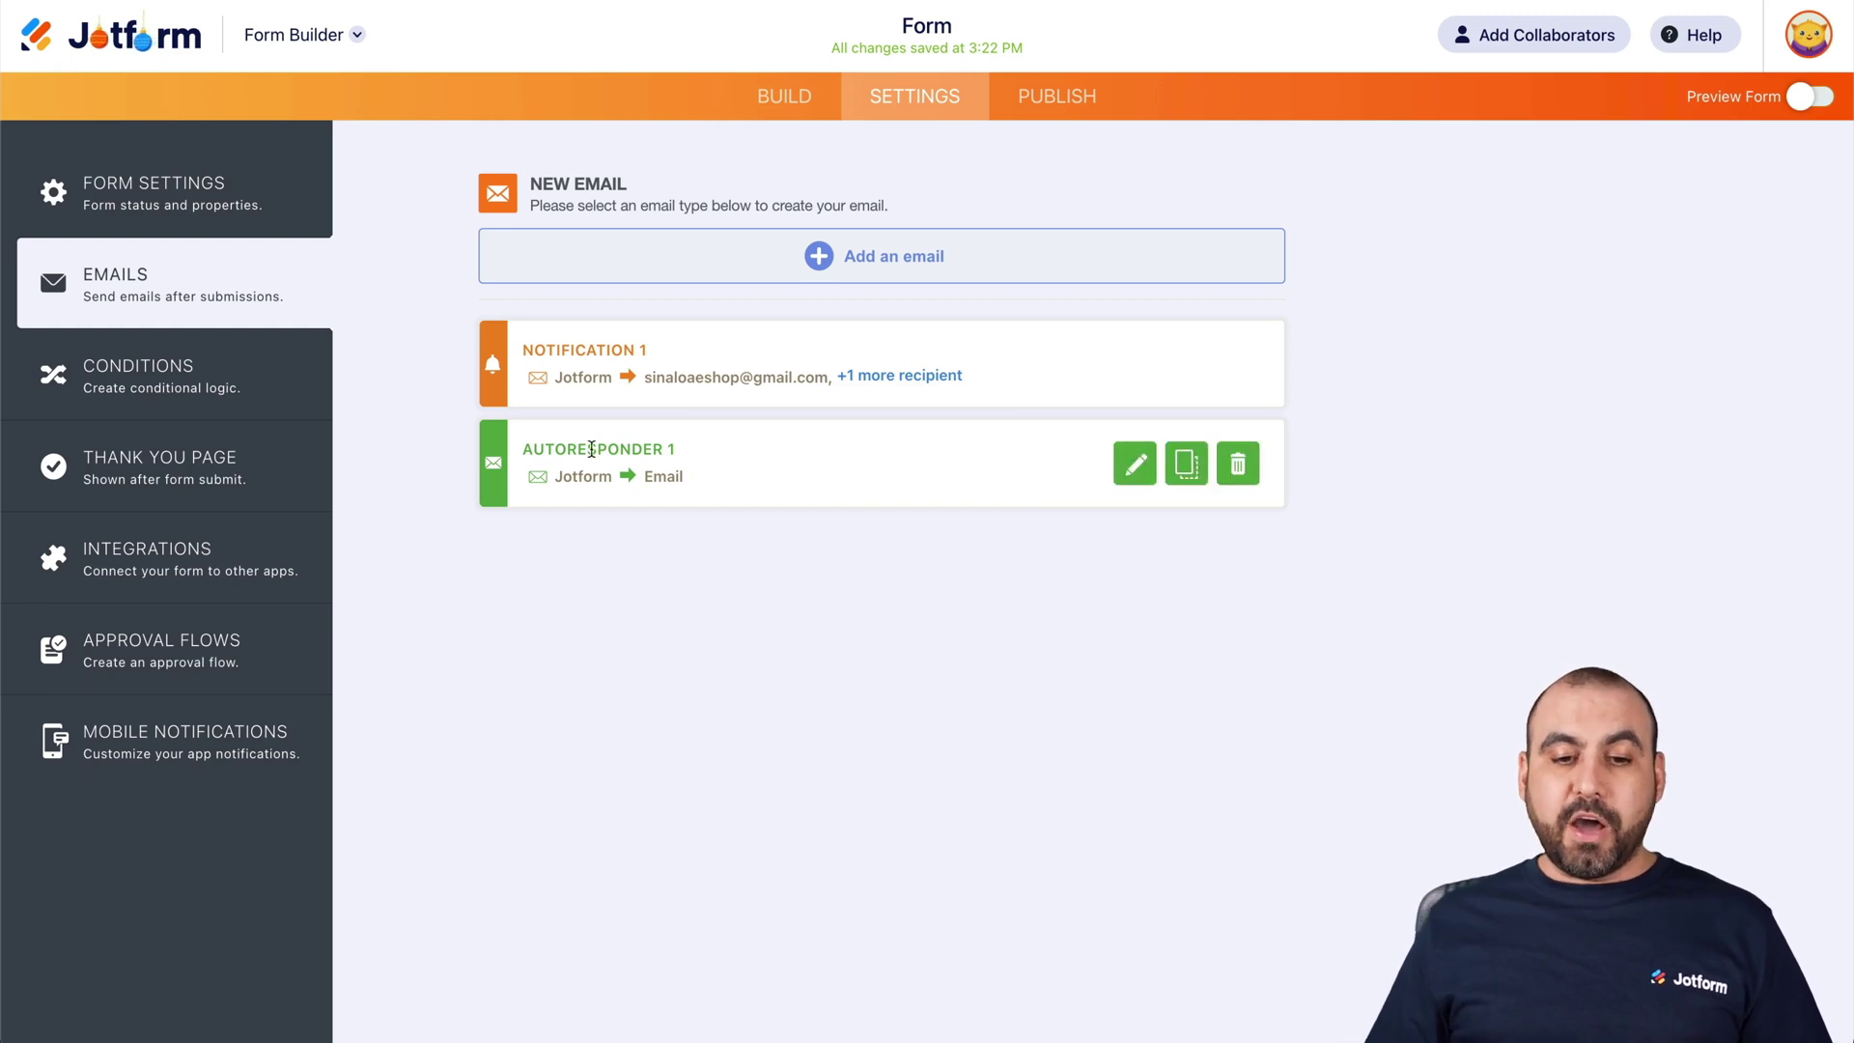
click(1136, 465)
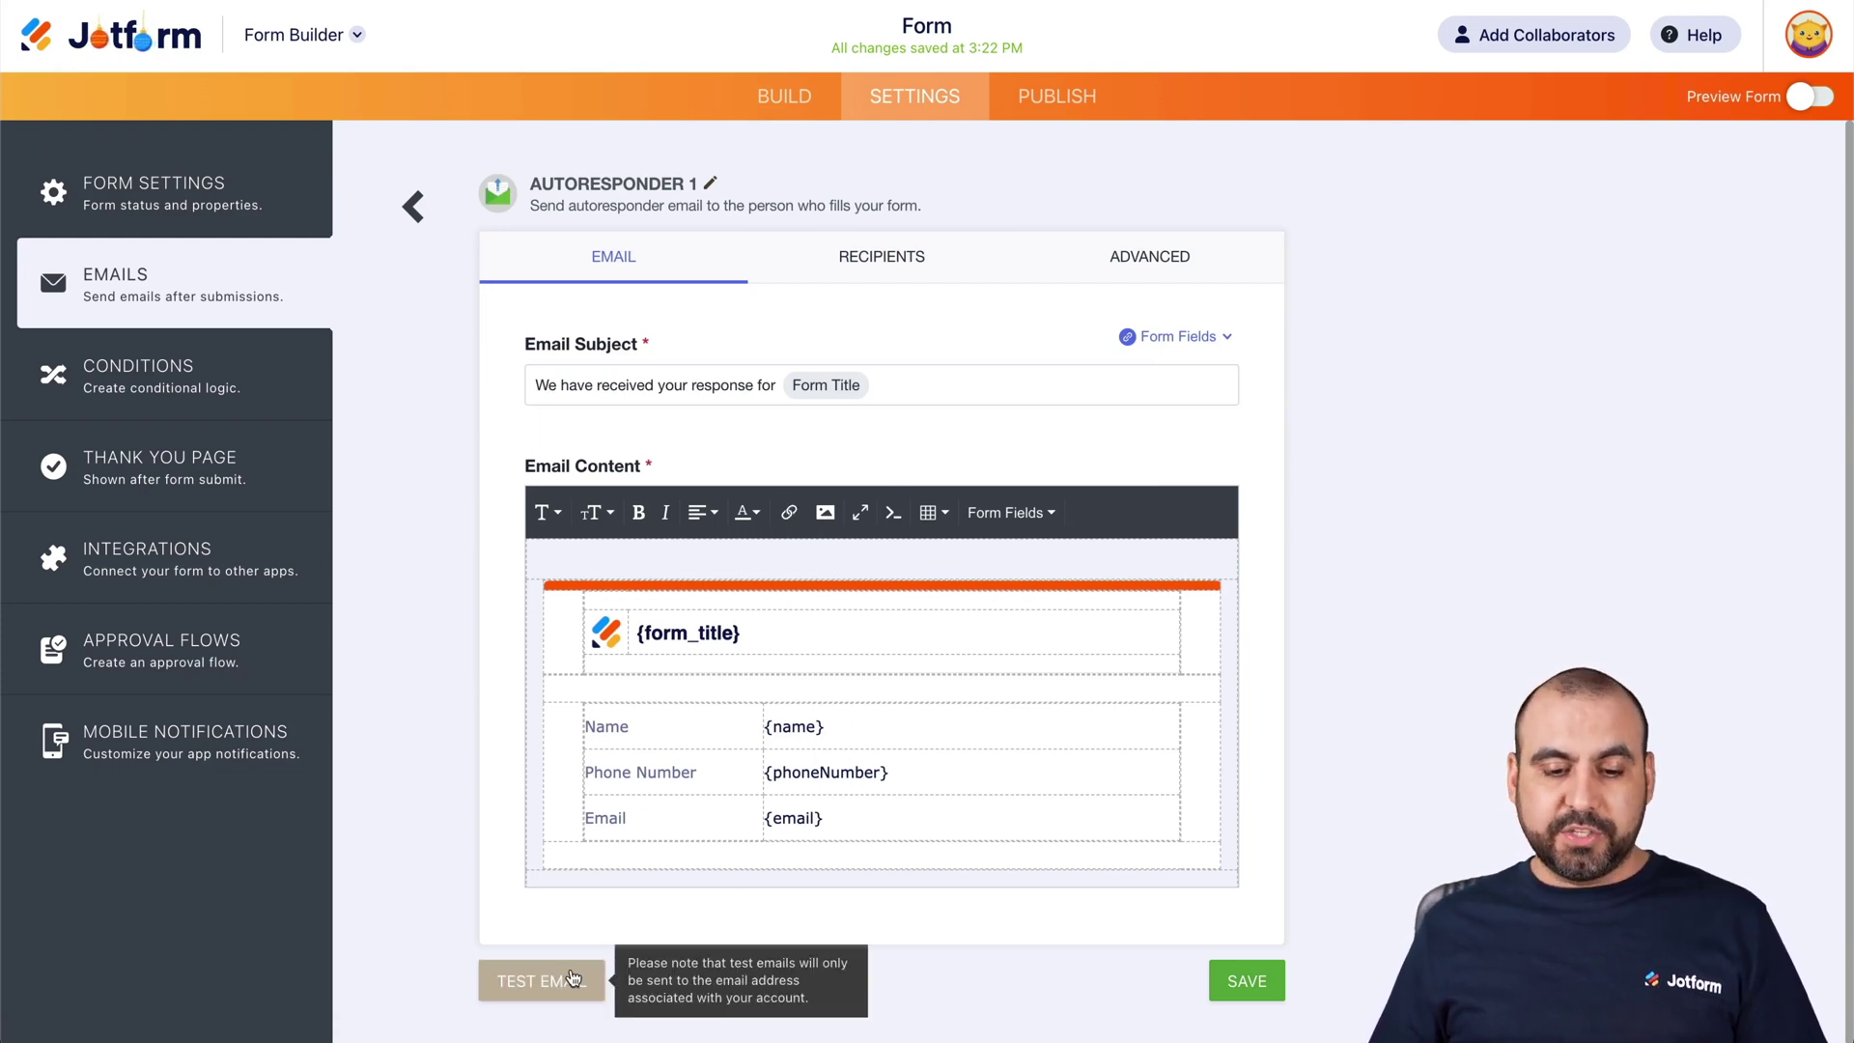
click(918, 251)
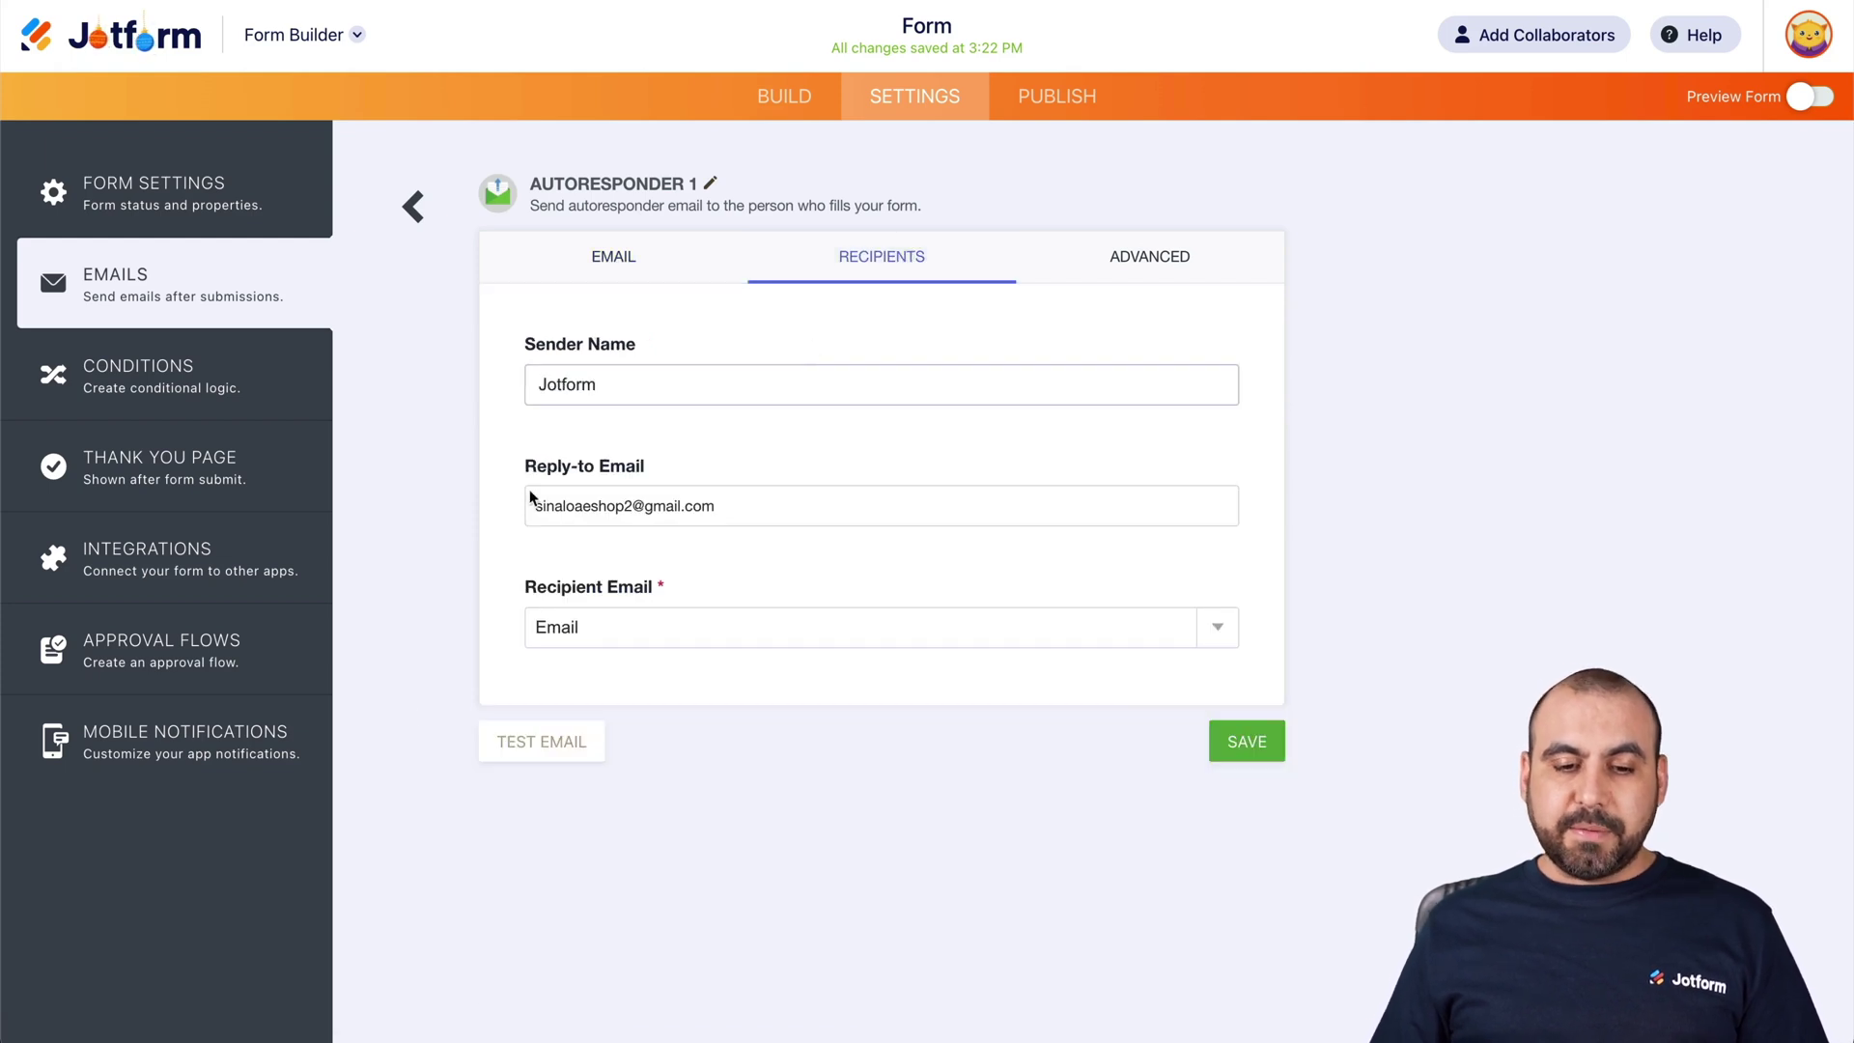
click(681, 625)
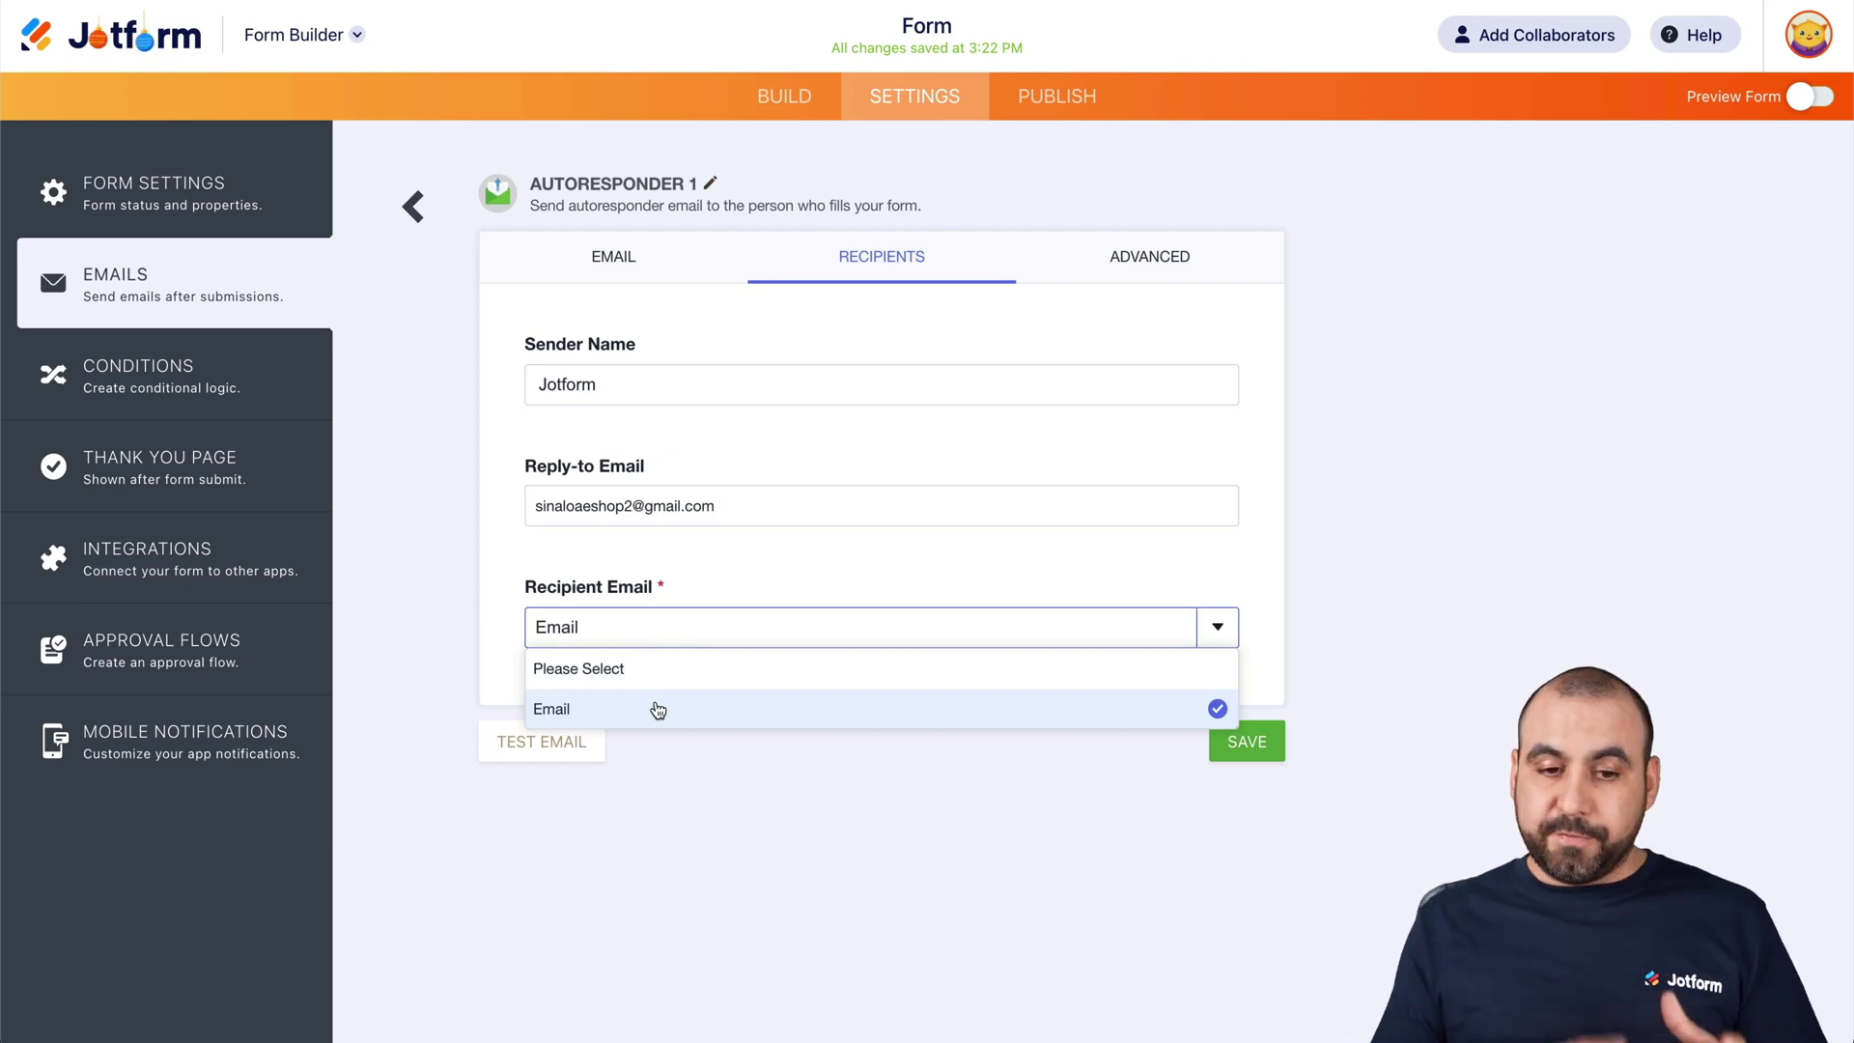
click(450, 624)
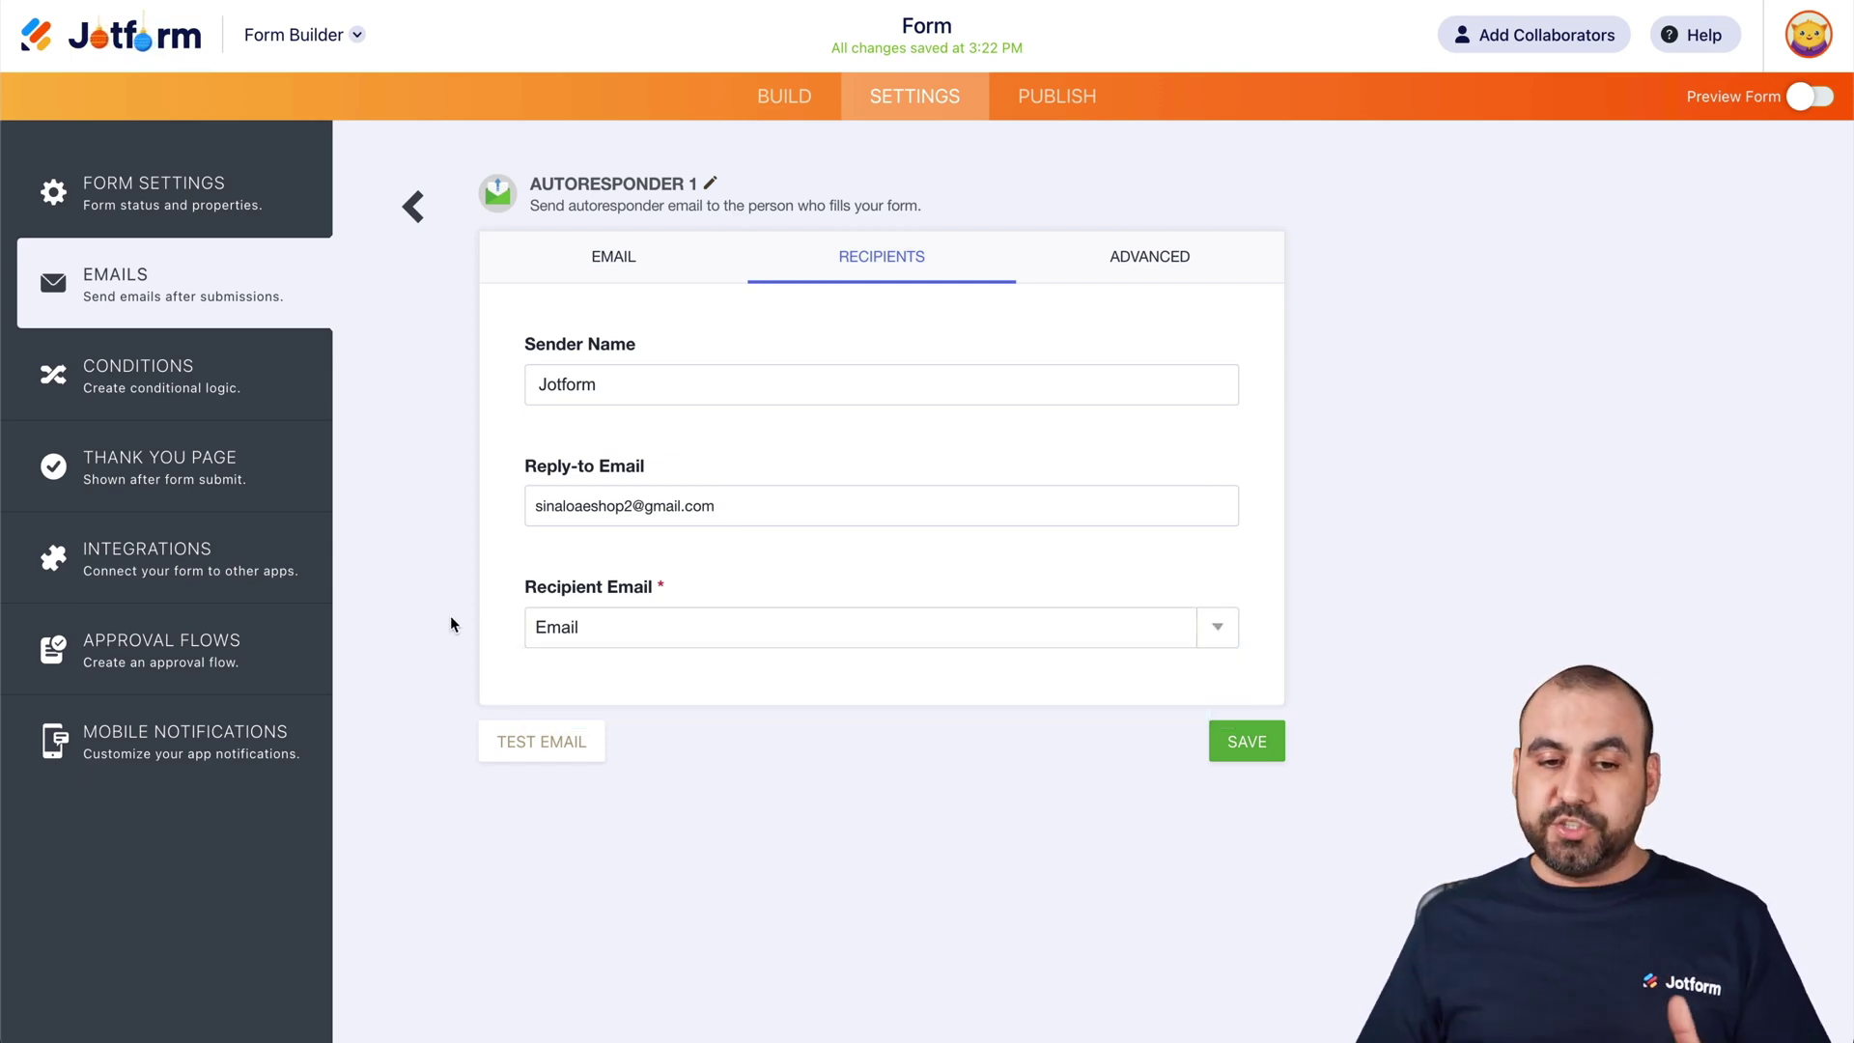